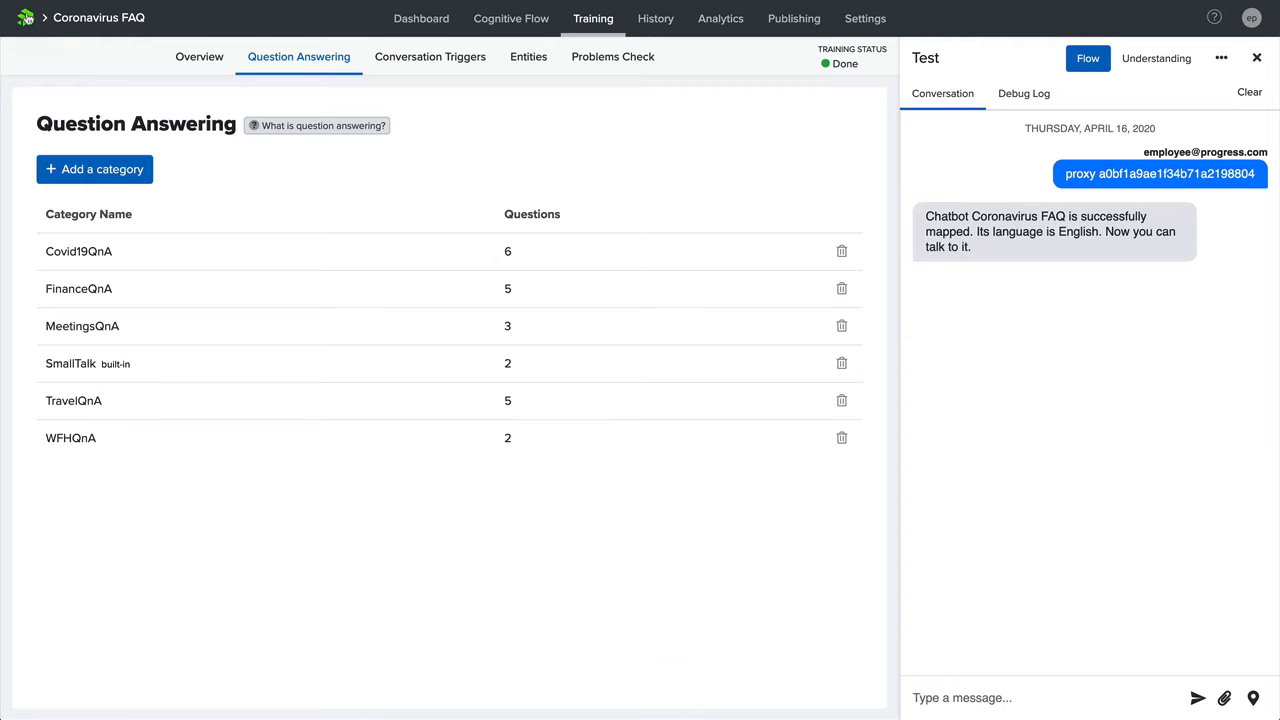
- Fill in the new bot form with the Coronavirus FAQ sample and the name Coronavirus FAQ, and return to the bot list
{"action": "left_click", "coordinate": [27, 19]}
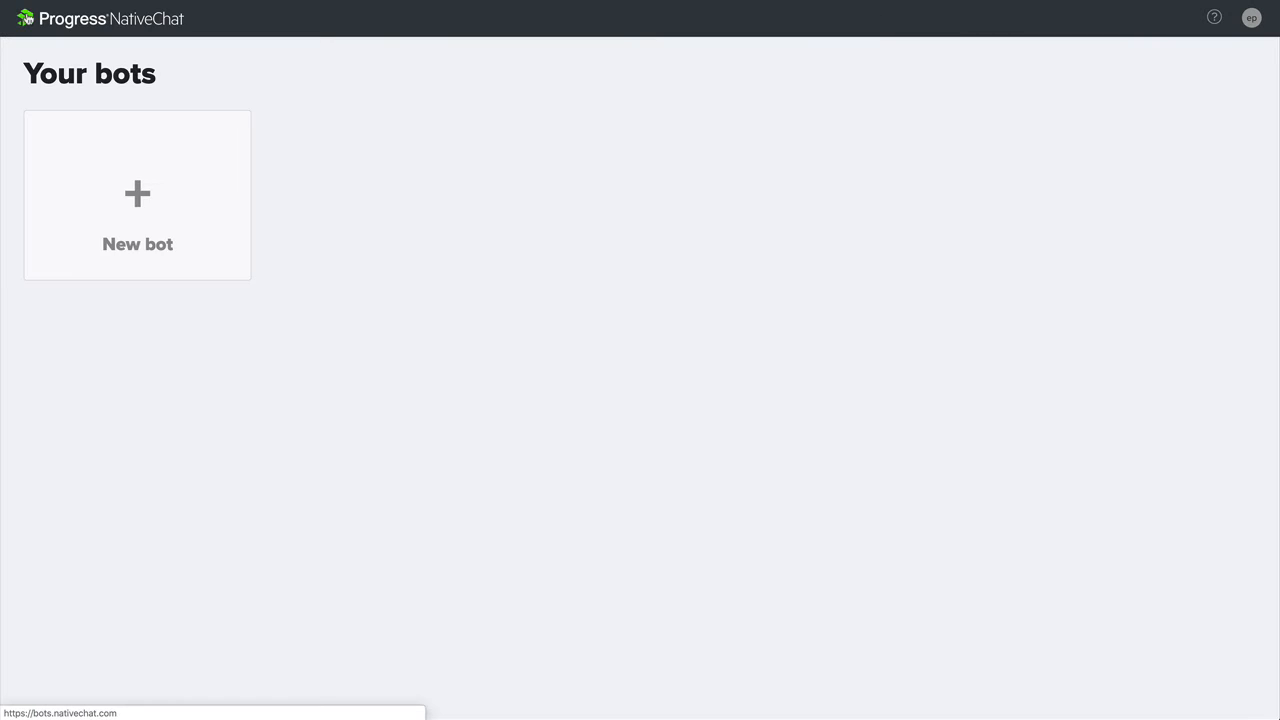
{"action": "left_click", "coordinate": [153, 222]}
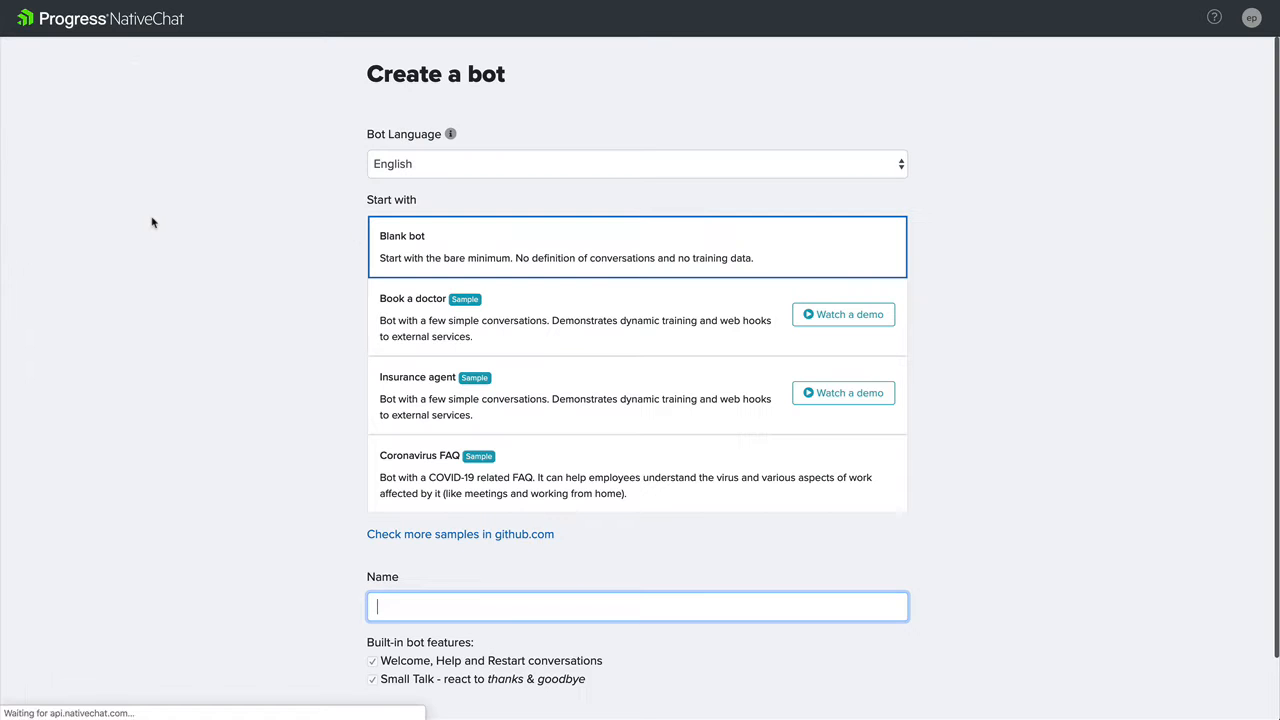
{"action": "left_click", "coordinate": [435, 487]}
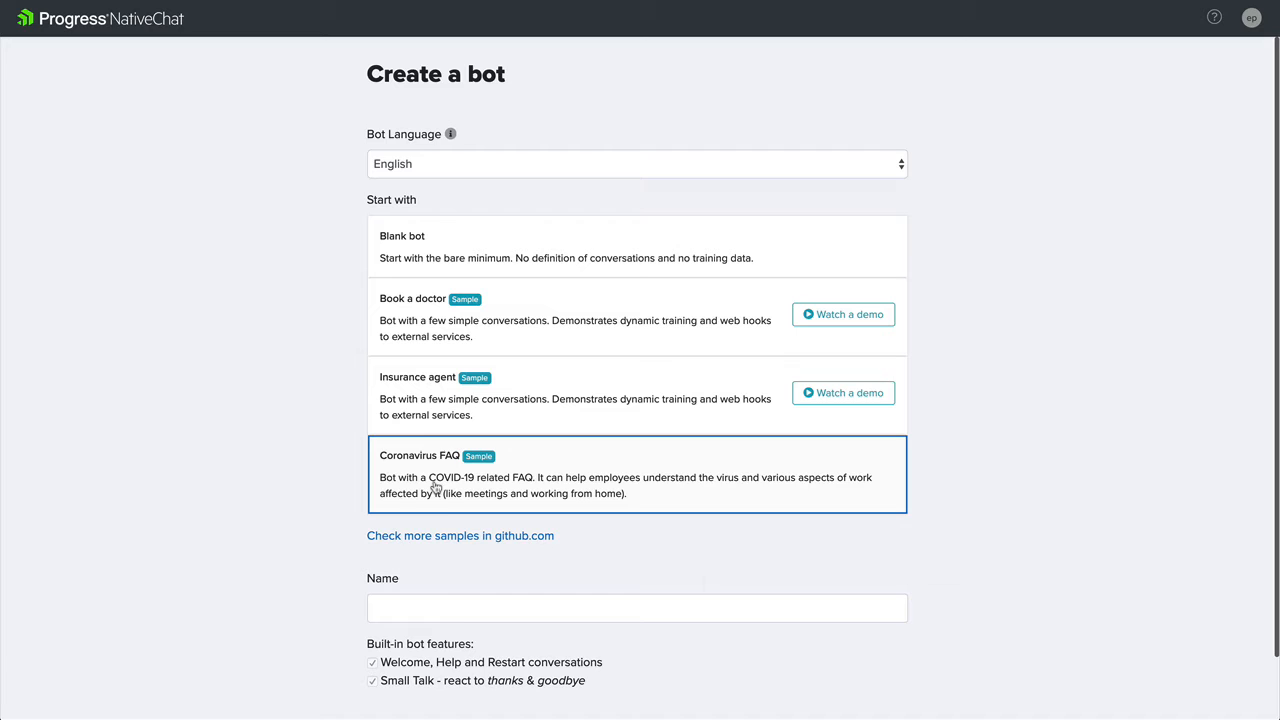
{"action": "left_click", "coordinate": [464, 607]}
{"action": "type", "text": "Coronavirus FAQ"}
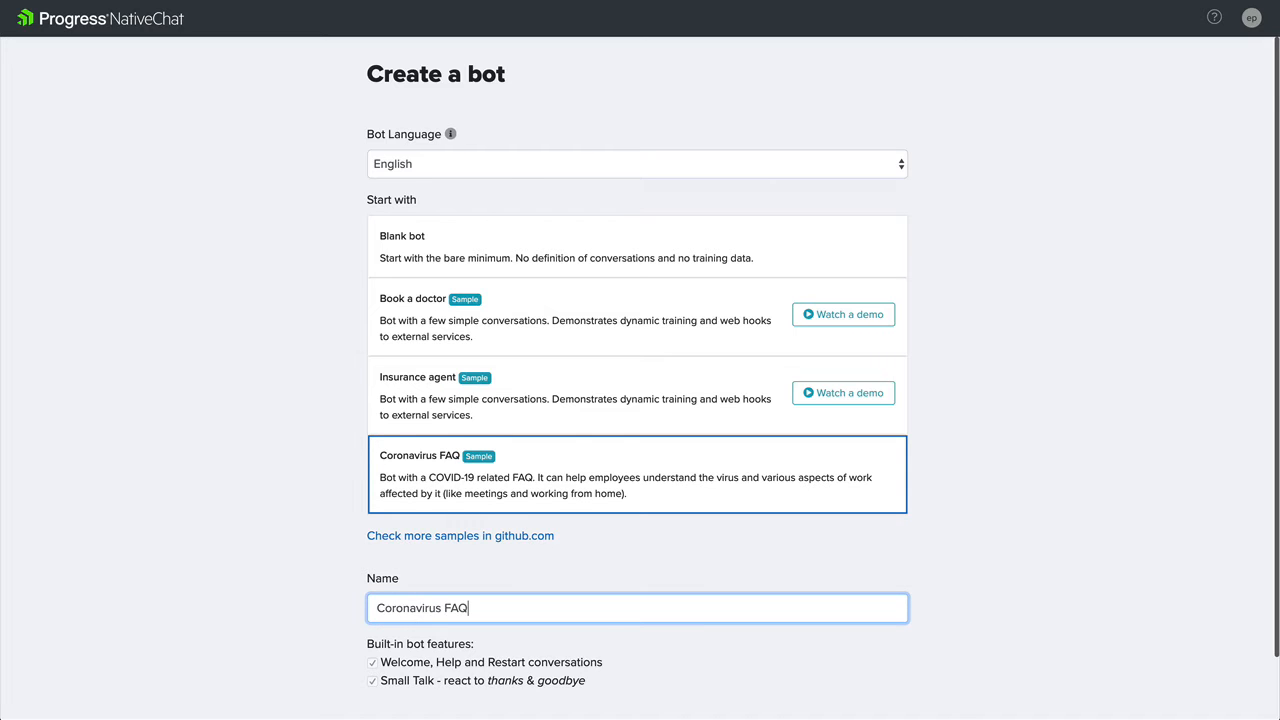
{"action": "scroll", "coordinate": [310, 666], "scroll_direction": "down", "scroll_amount": 1}
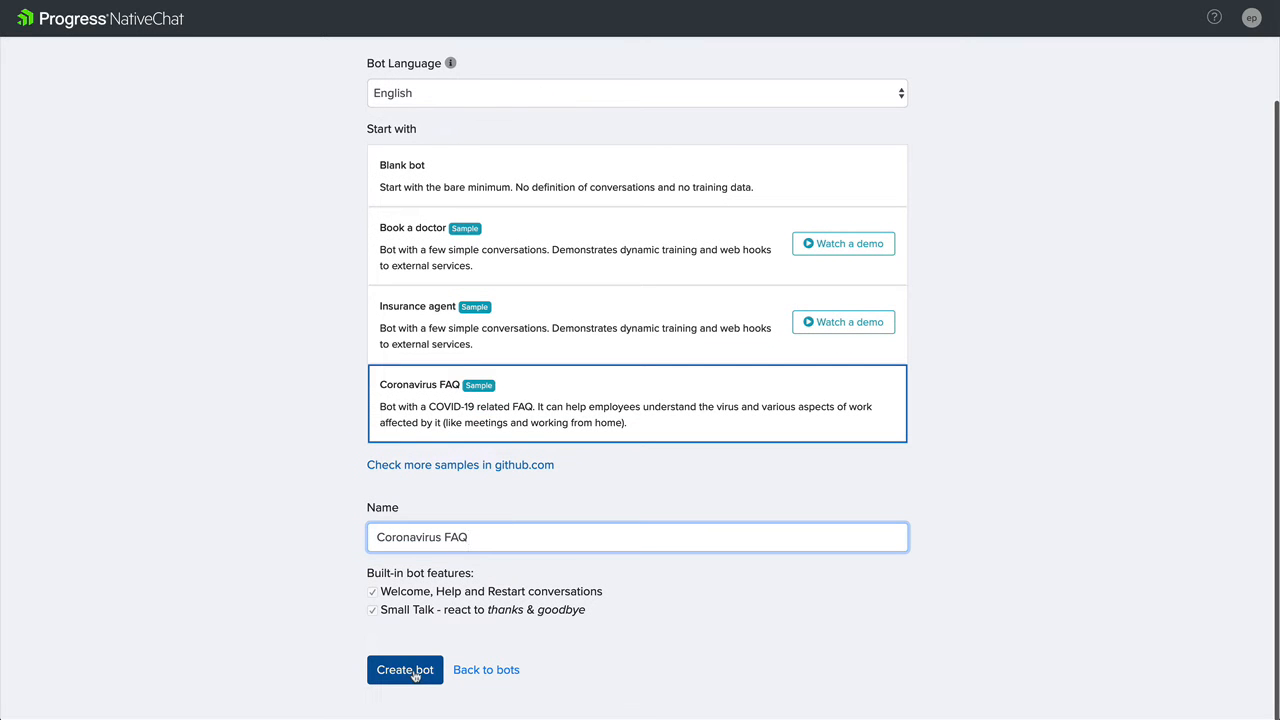
{"action": "left_click", "coordinate": [33, 24]}
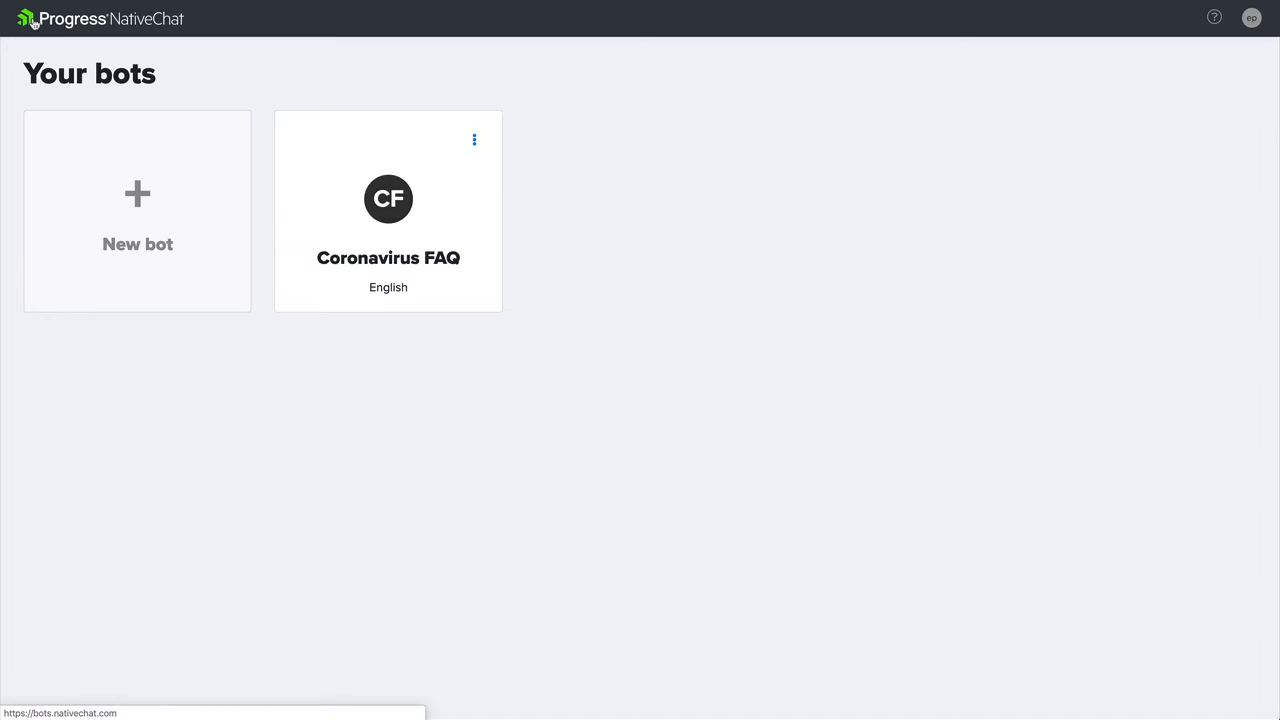
- Open the Coronavirus FAQ bot's question answering training and ask the test chat "what is covid-19?" and "can I work from home?"
{"action": "left_click", "coordinate": [387, 202]}
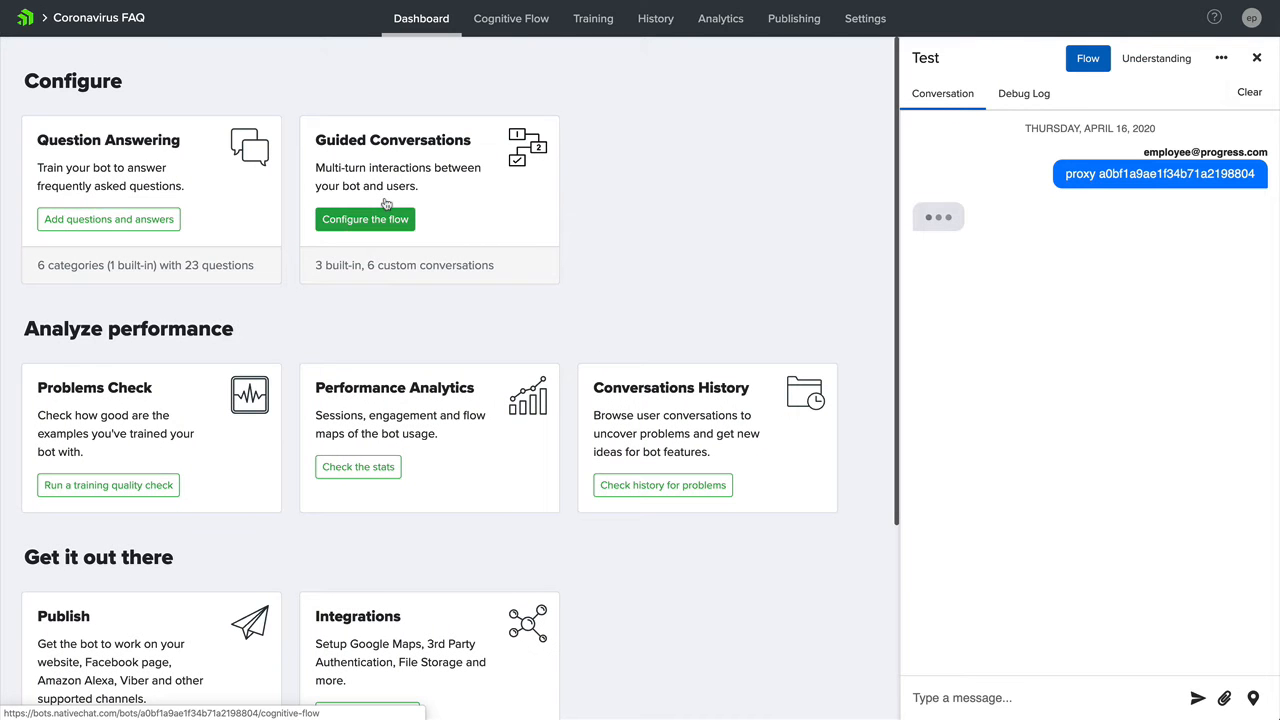
{"action": "left_click", "coordinate": [153, 219]}
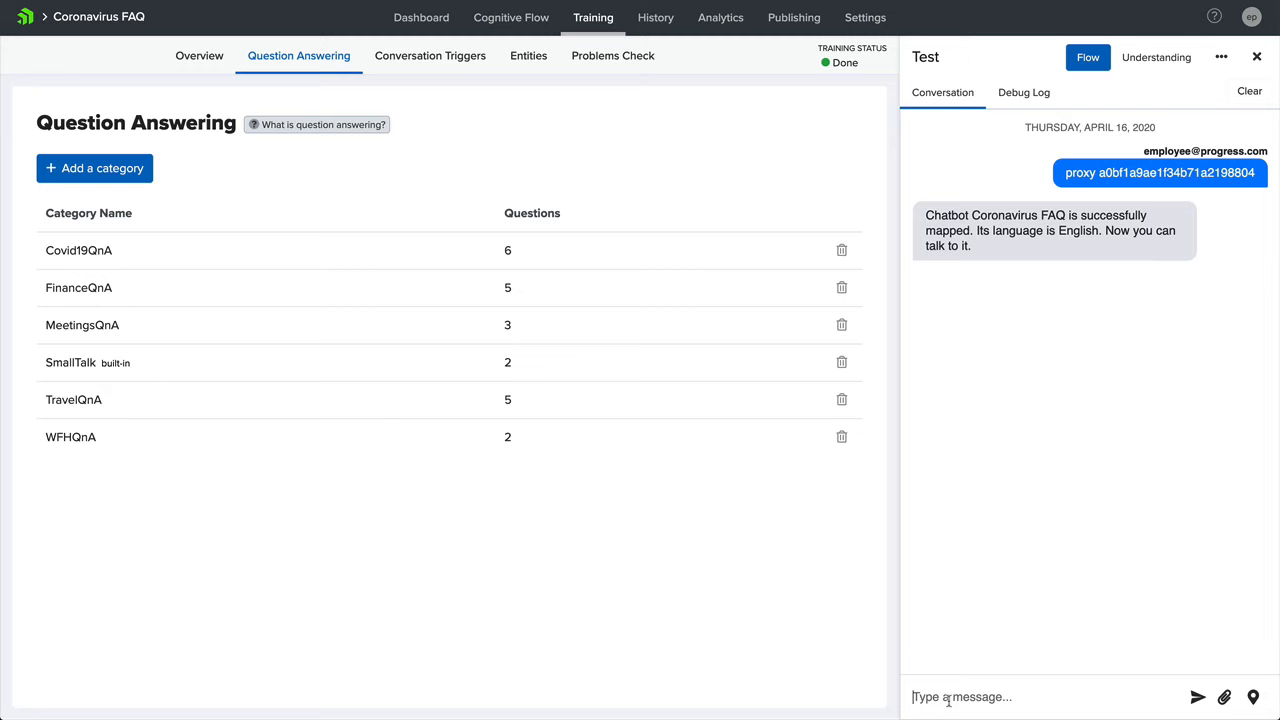
{"action": "type", "text": "what is covid-19?"}
{"action": "key", "text": "Return"}
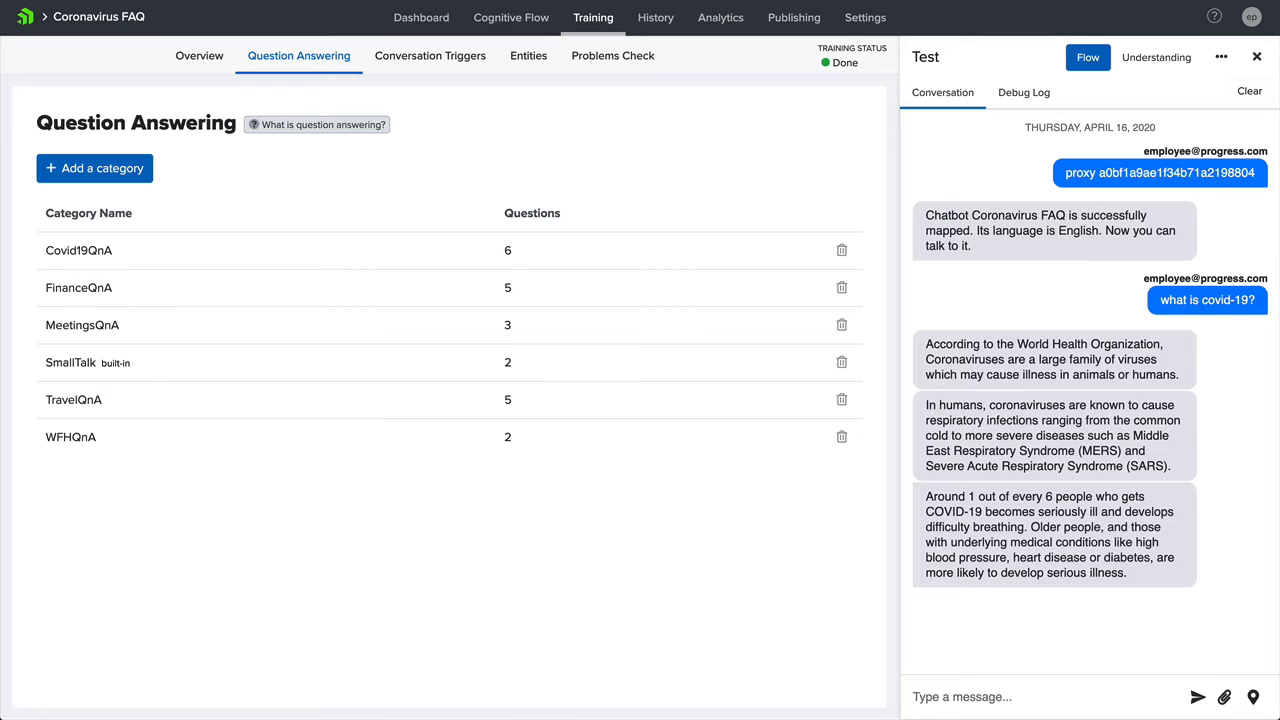
{"action": "type", "text": "can I work from home?"}
{"action": "key", "text": "Return"}
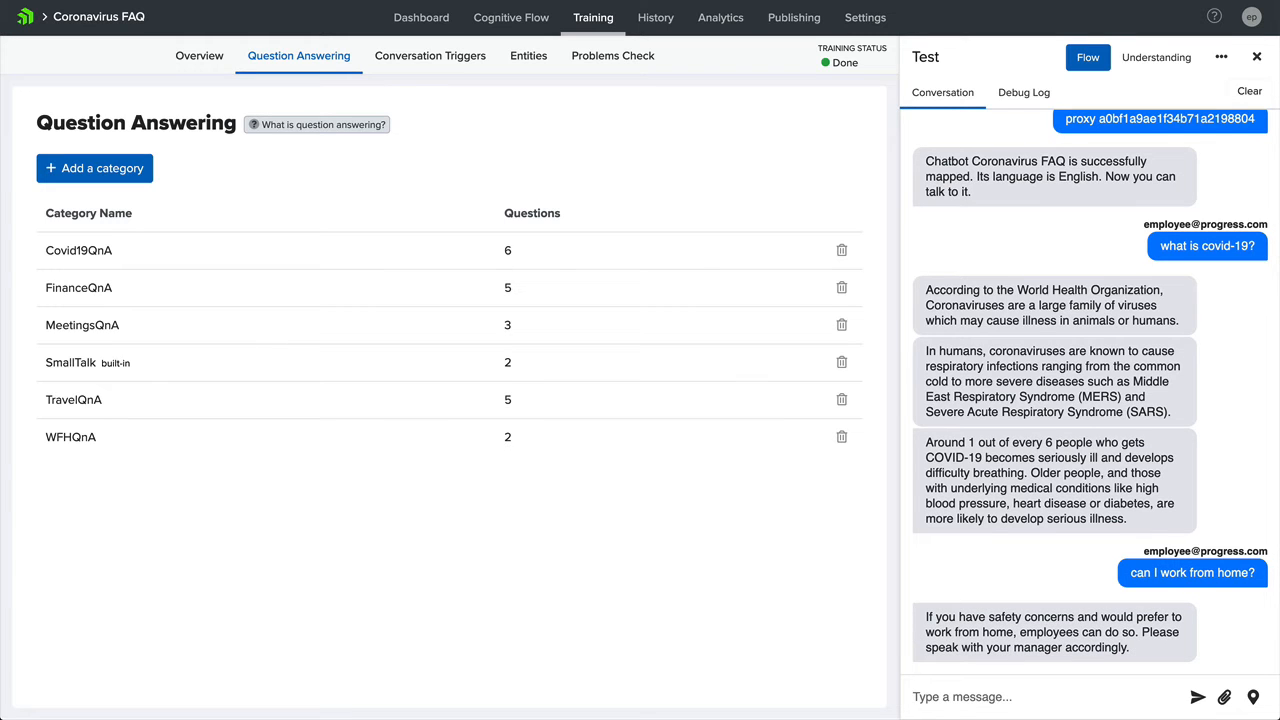
- Tell the test chat "I have some questions about travel", choose Personal travel and Booked Travel, and finish with "that is all"
{"action": "type", "text": "I have some questions about travel"}
{"action": "key", "text": "Return"}
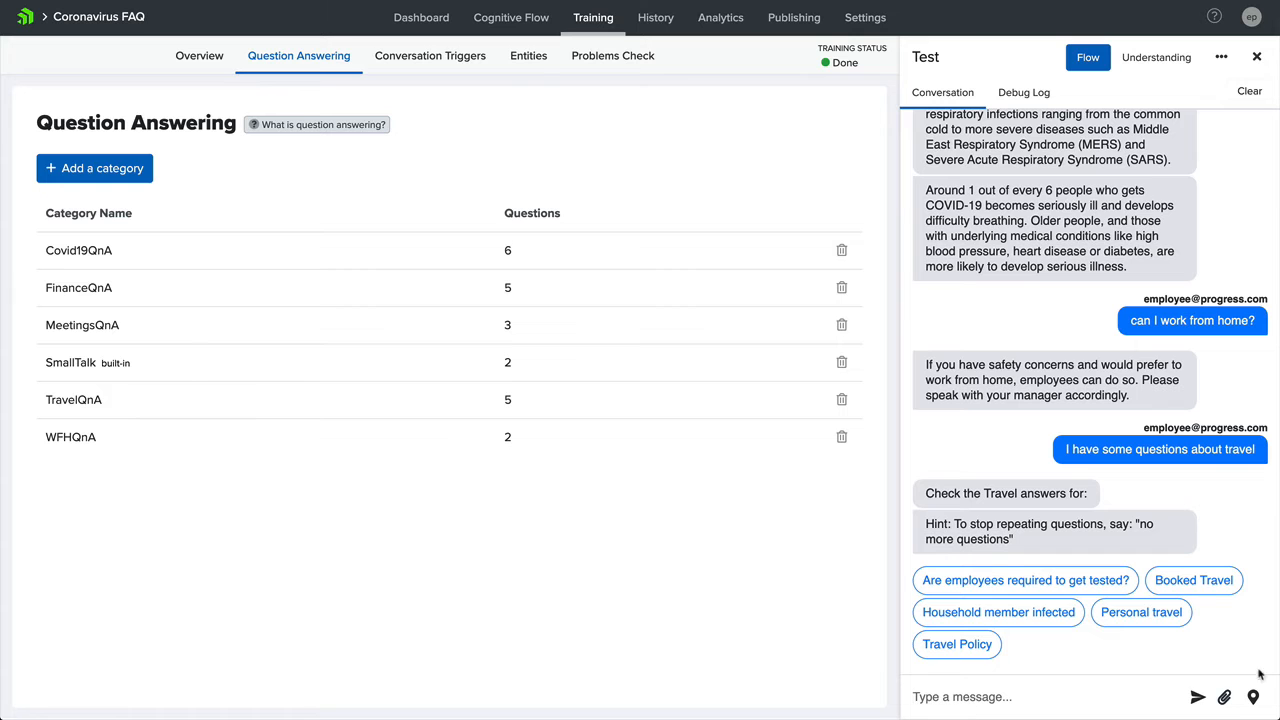
{"action": "left_click", "coordinate": [1145, 614]}
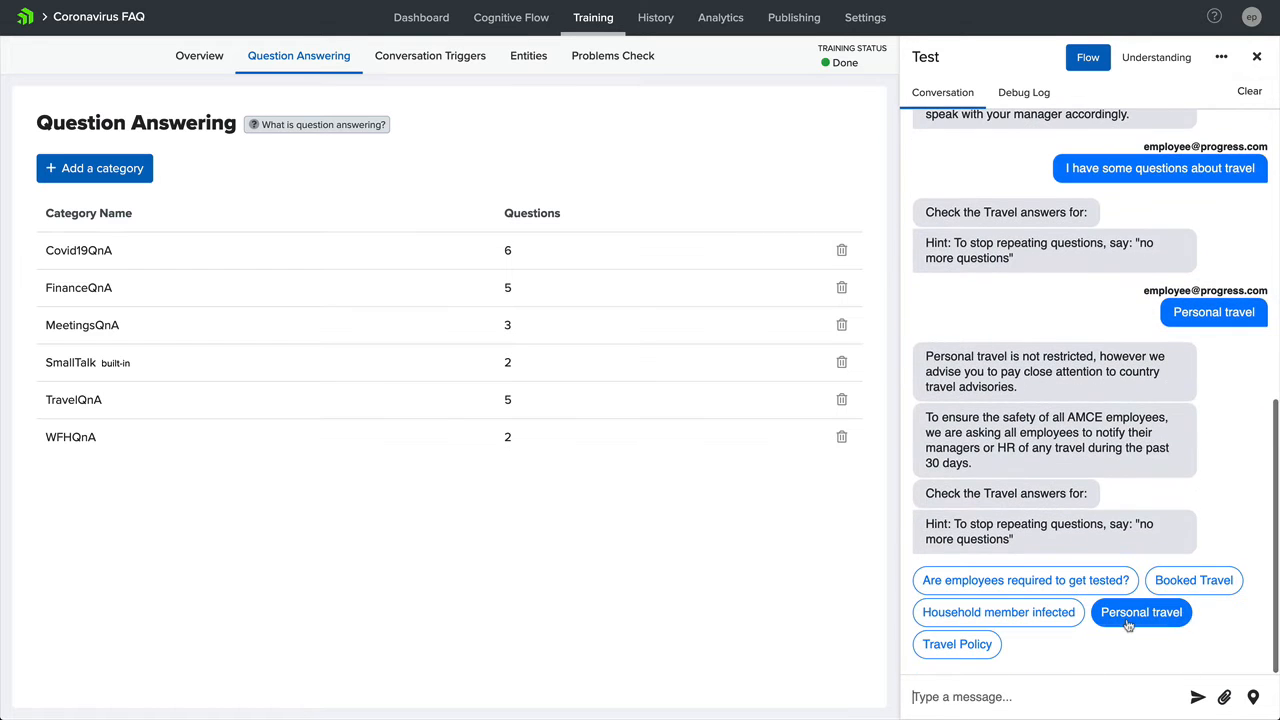
{"action": "left_click", "coordinate": [1197, 583]}
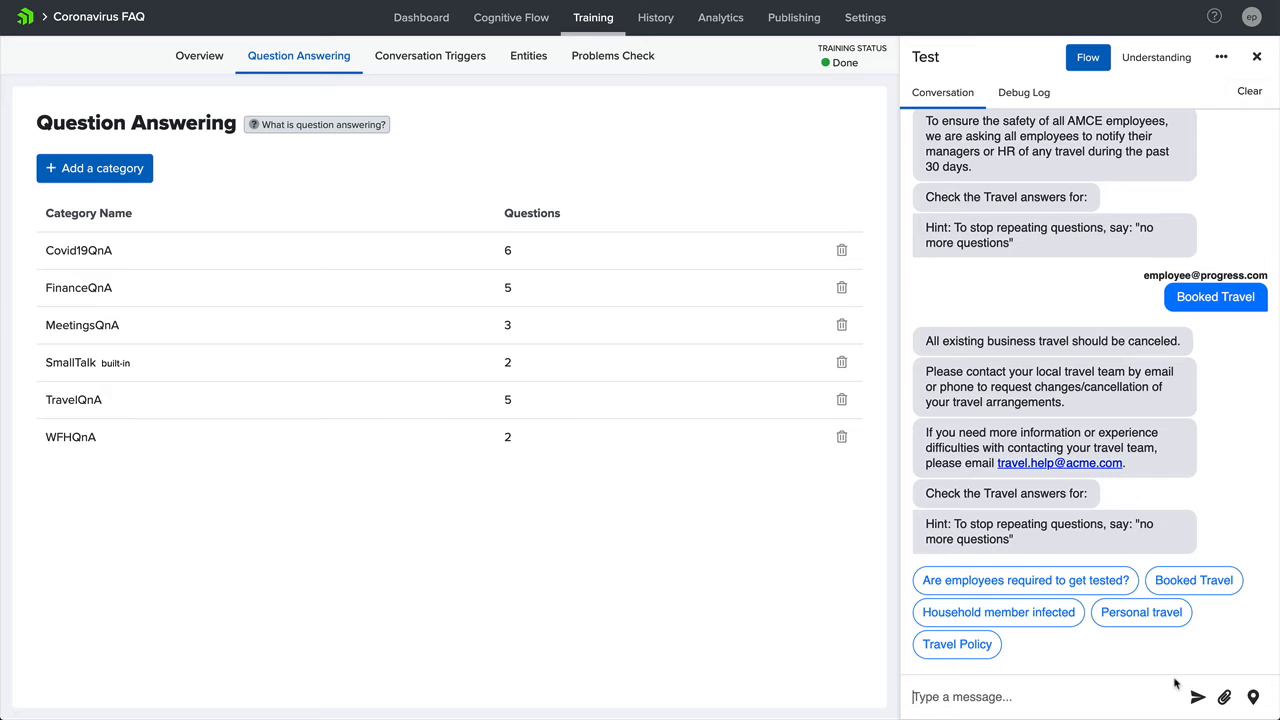
{"action": "type", "text": "that is all"}
{"action": "key", "text": "Return"}
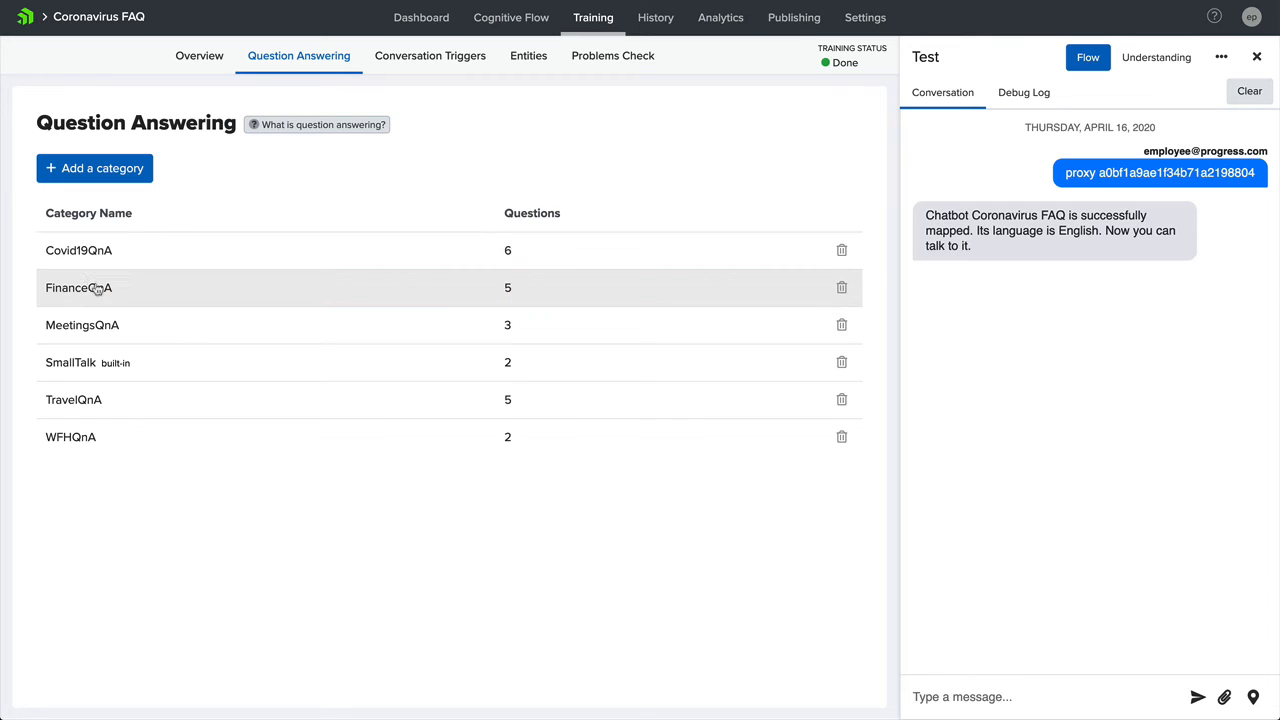
- Examine the question variants and answers of Booked Travel, Household member infected and Personal travel in the TravelQnA category, and return to the dashboard
{"action": "left_click", "coordinate": [78, 402]}
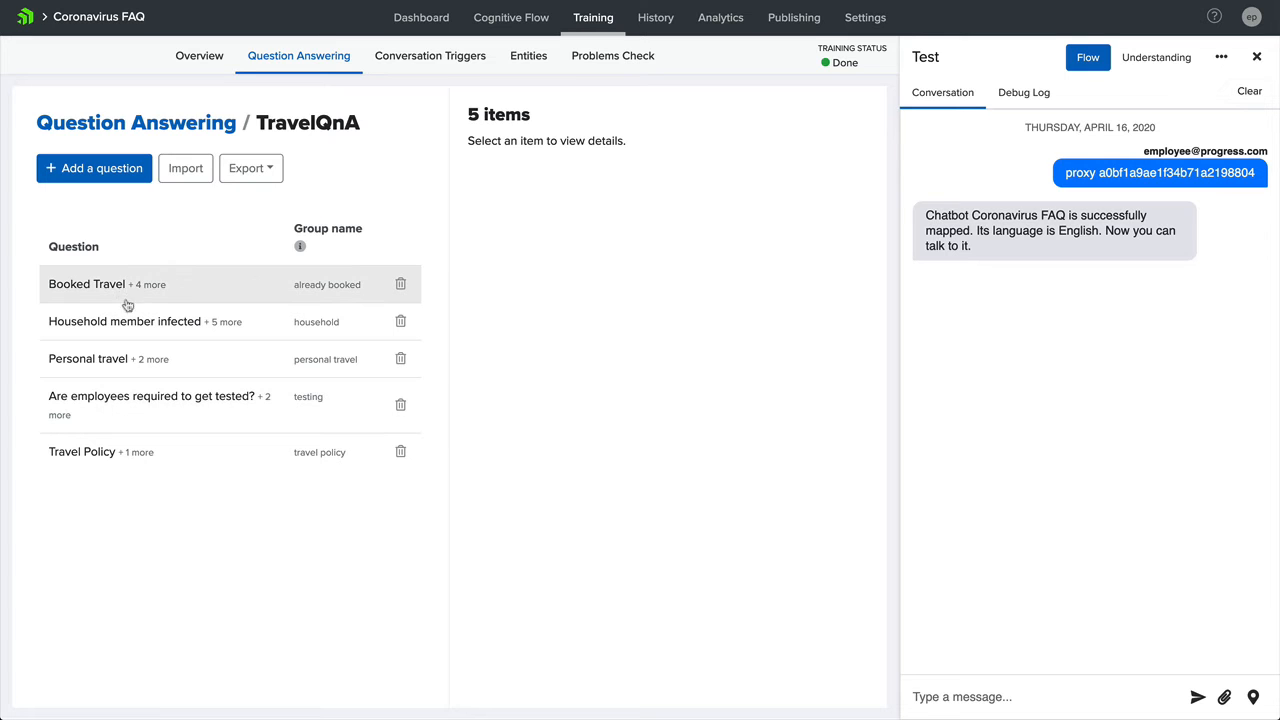
{"action": "left_click", "coordinate": [160, 293]}
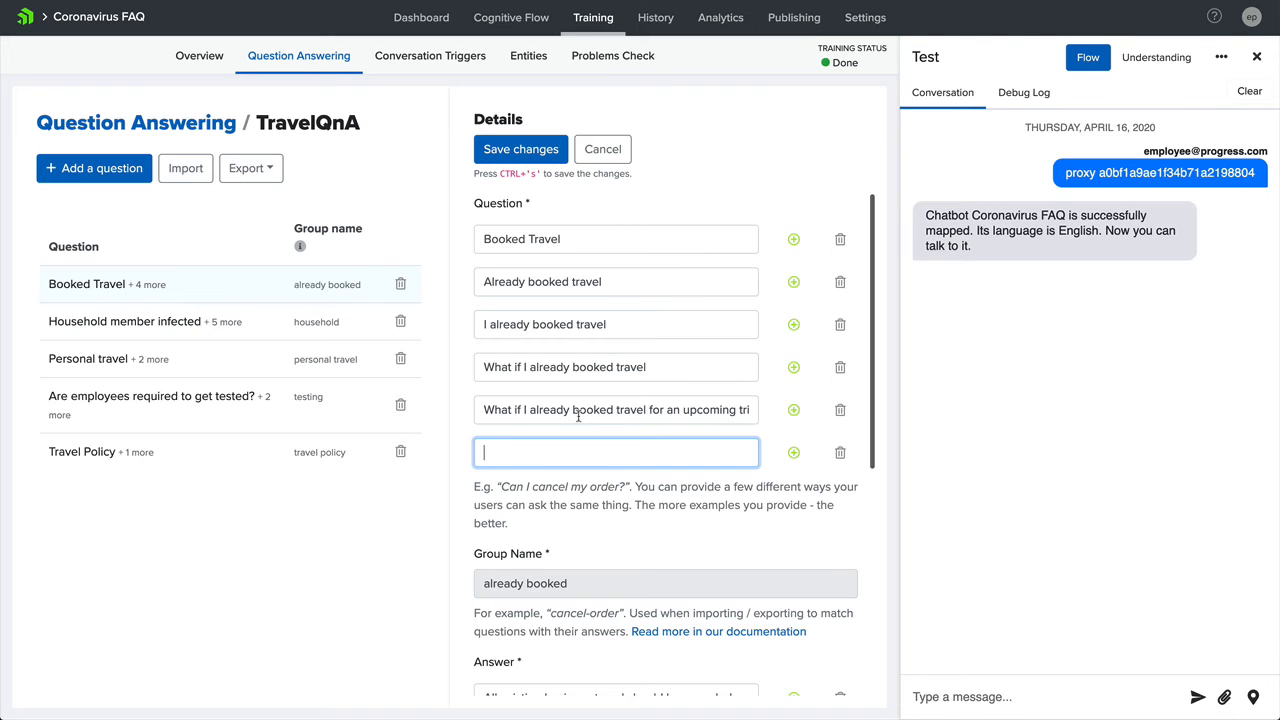
{"action": "scroll", "coordinate": [578, 416], "scroll_direction": "down", "scroll_amount": 4}
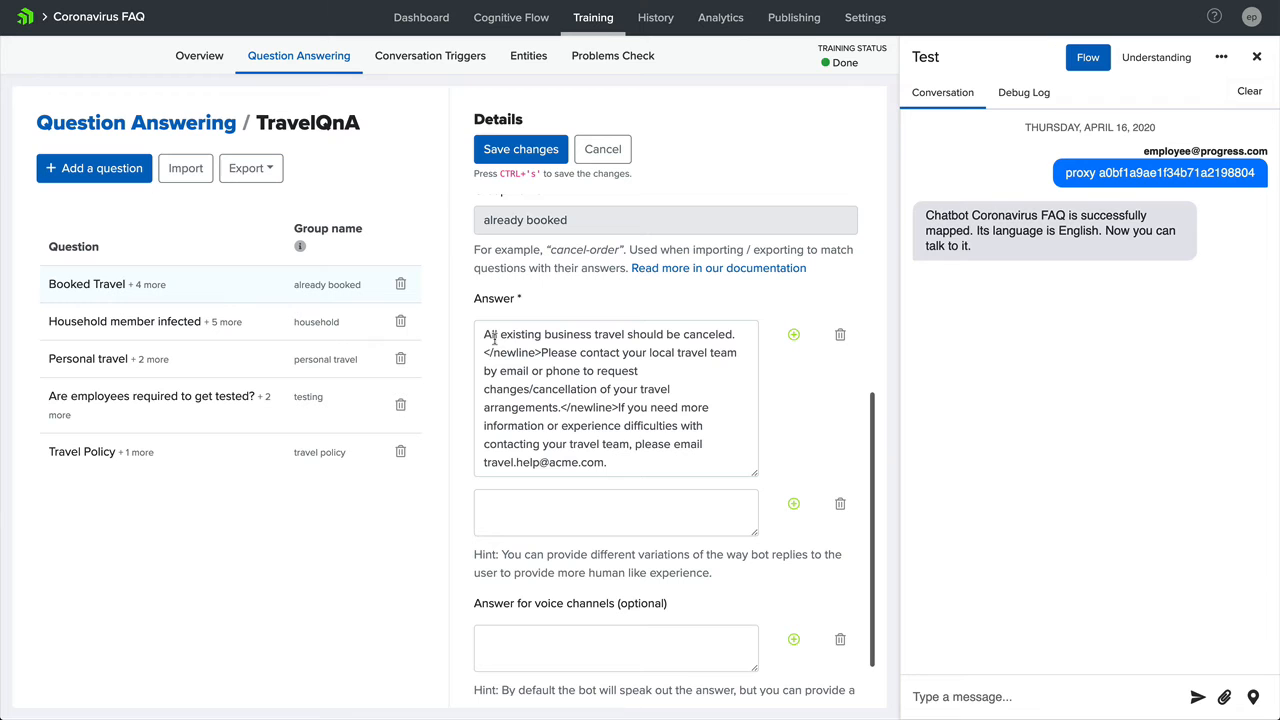
{"action": "left_click", "coordinate": [124, 326]}
{"action": "left_click", "coordinate": [117, 356]}
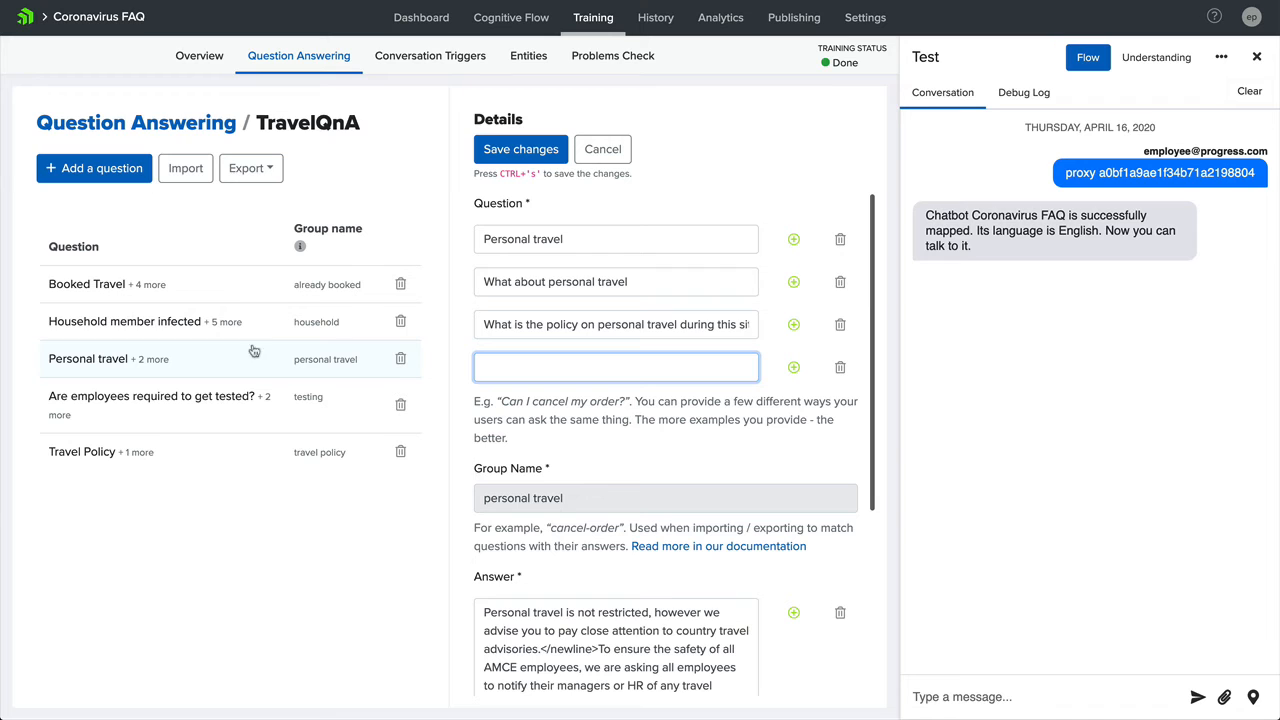
{"action": "left_click", "coordinate": [107, 122]}
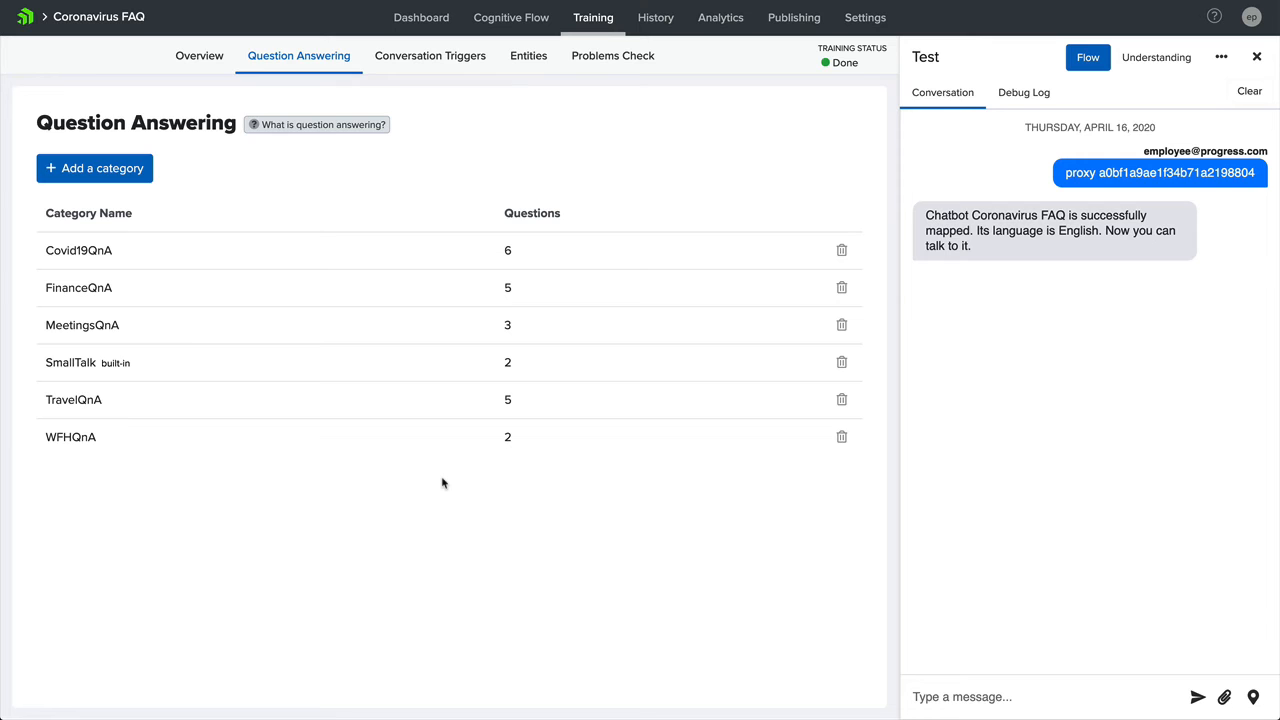
{"action": "left_click", "coordinate": [421, 19]}
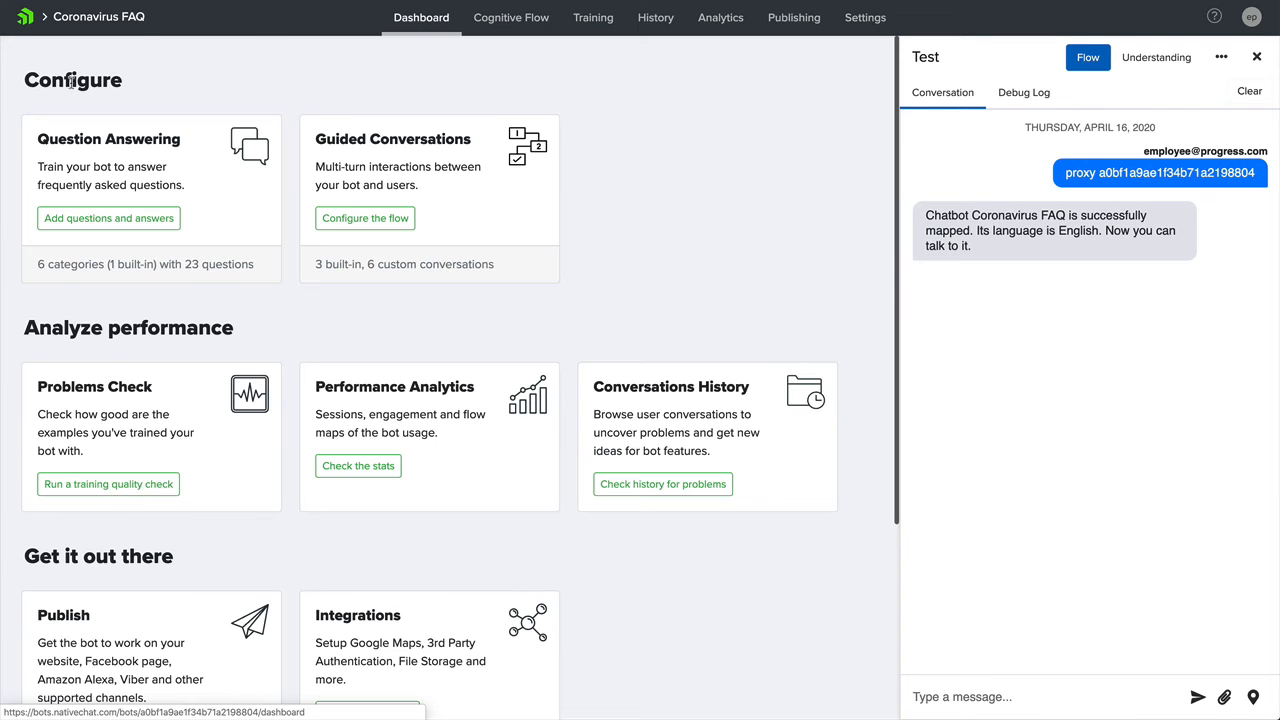
- Add the variants "What happened to sales kickoff?" and "What happened to StartUp?" to the Our events status question in MeetingsQnA and save
{"action": "left_click", "coordinate": [112, 161]}
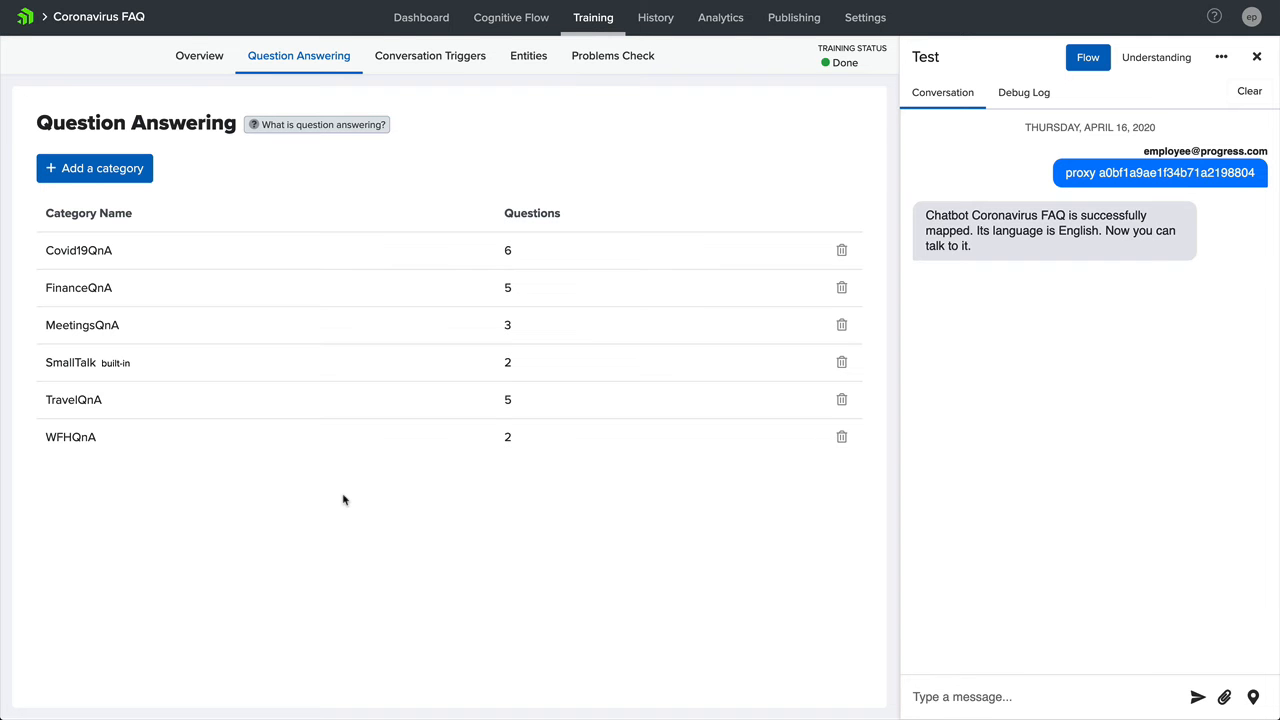
{"action": "left_click", "coordinate": [104, 334]}
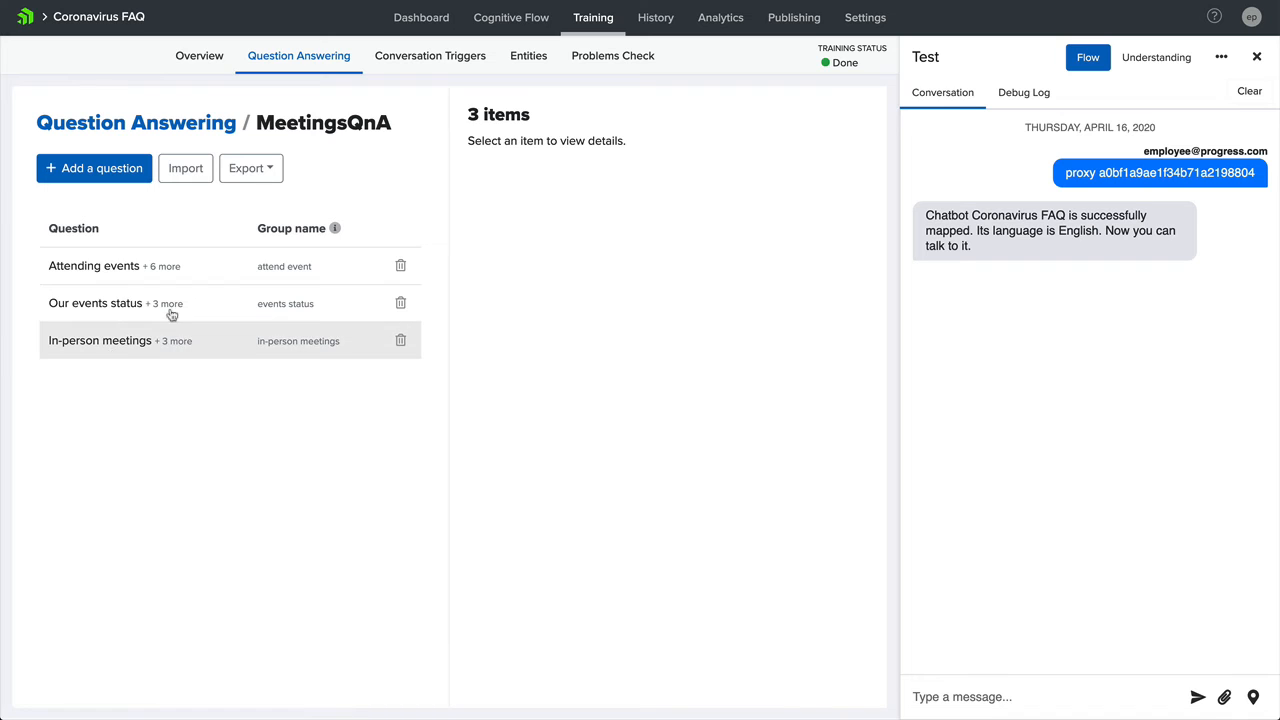
{"action": "left_click", "coordinate": [115, 310]}
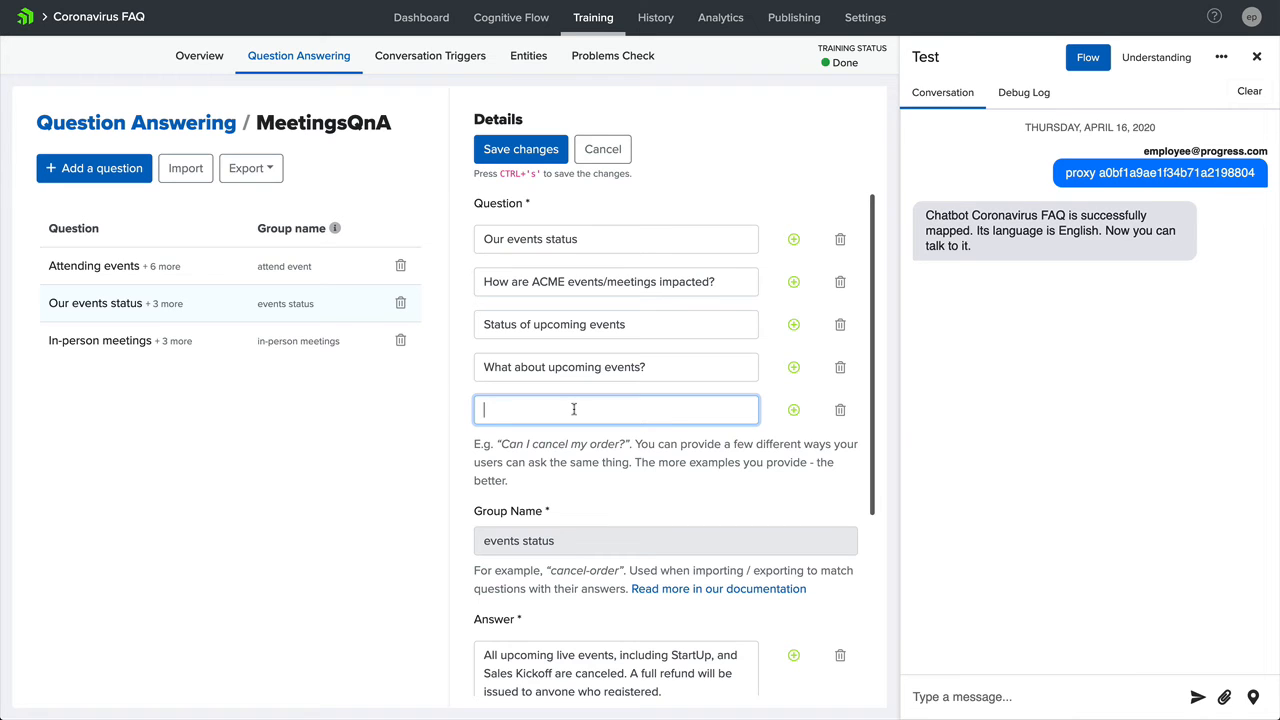
{"action": "type", "text": "What happened to sales kickoff?"}
{"action": "key", "text": "Return"}
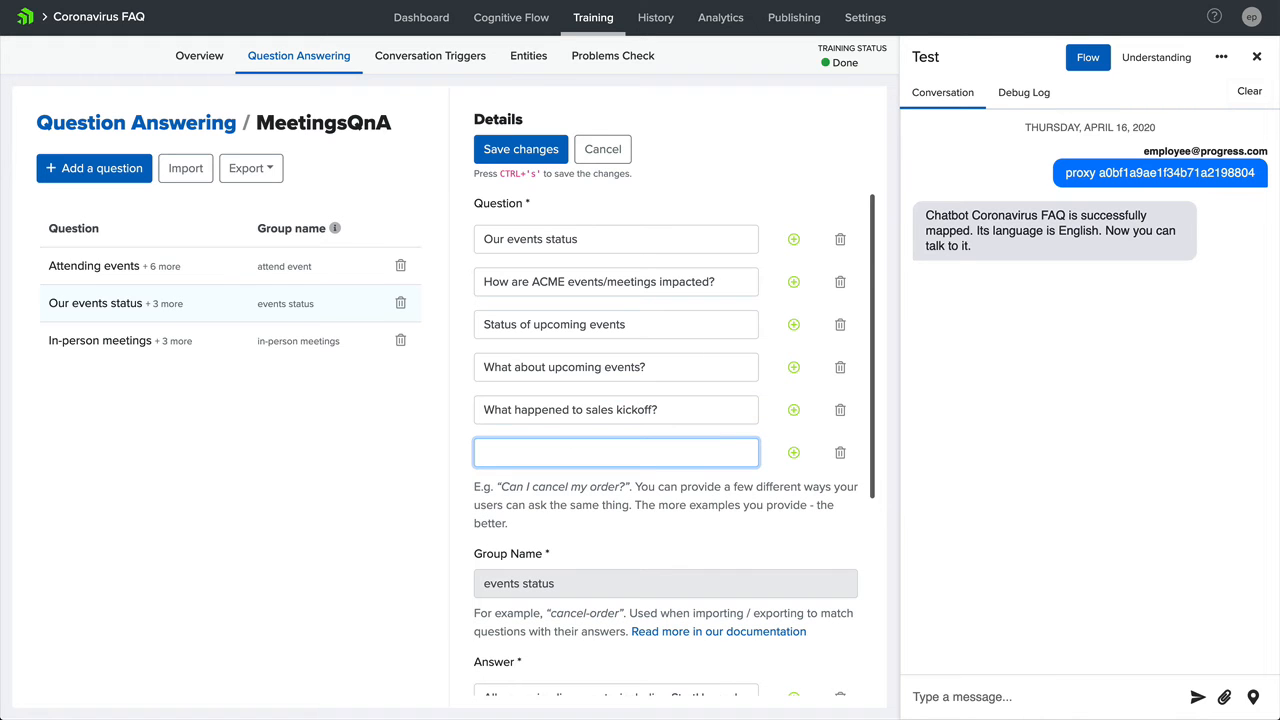
{"action": "type", "text": "What happened to StartUp"}
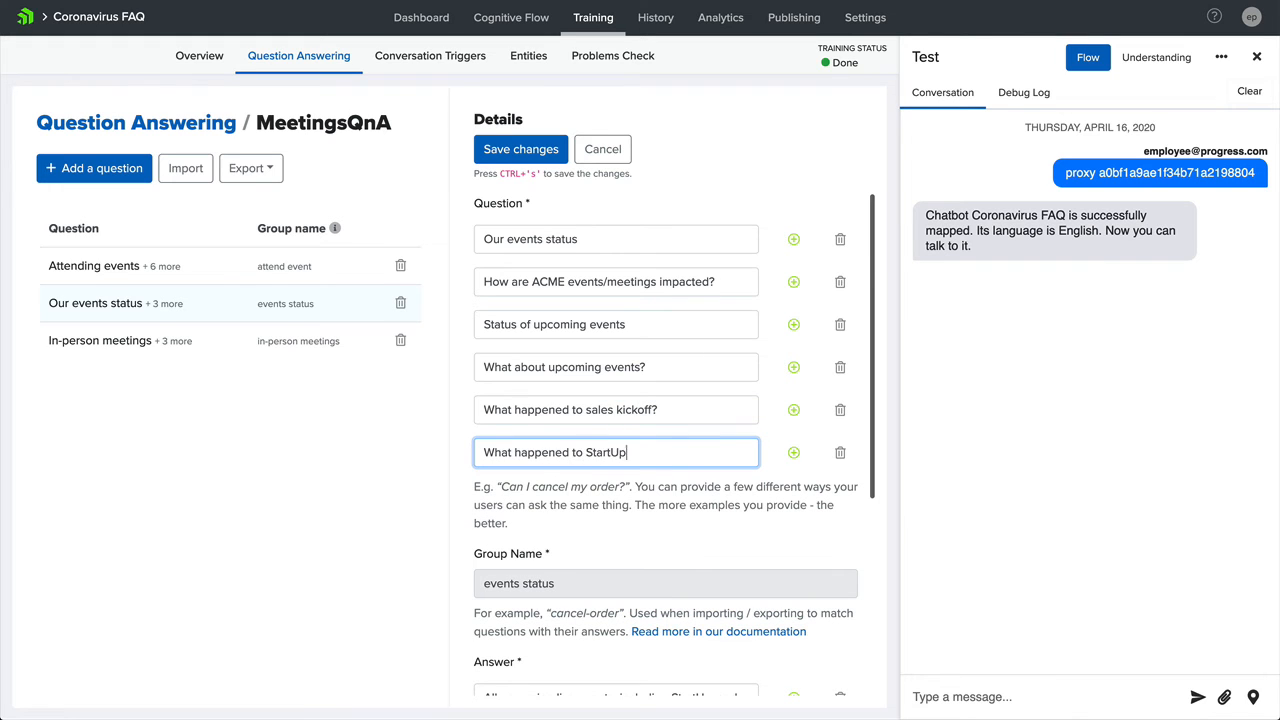
{"action": "type", "text": "?"}
{"action": "left_click", "coordinate": [528, 156]}
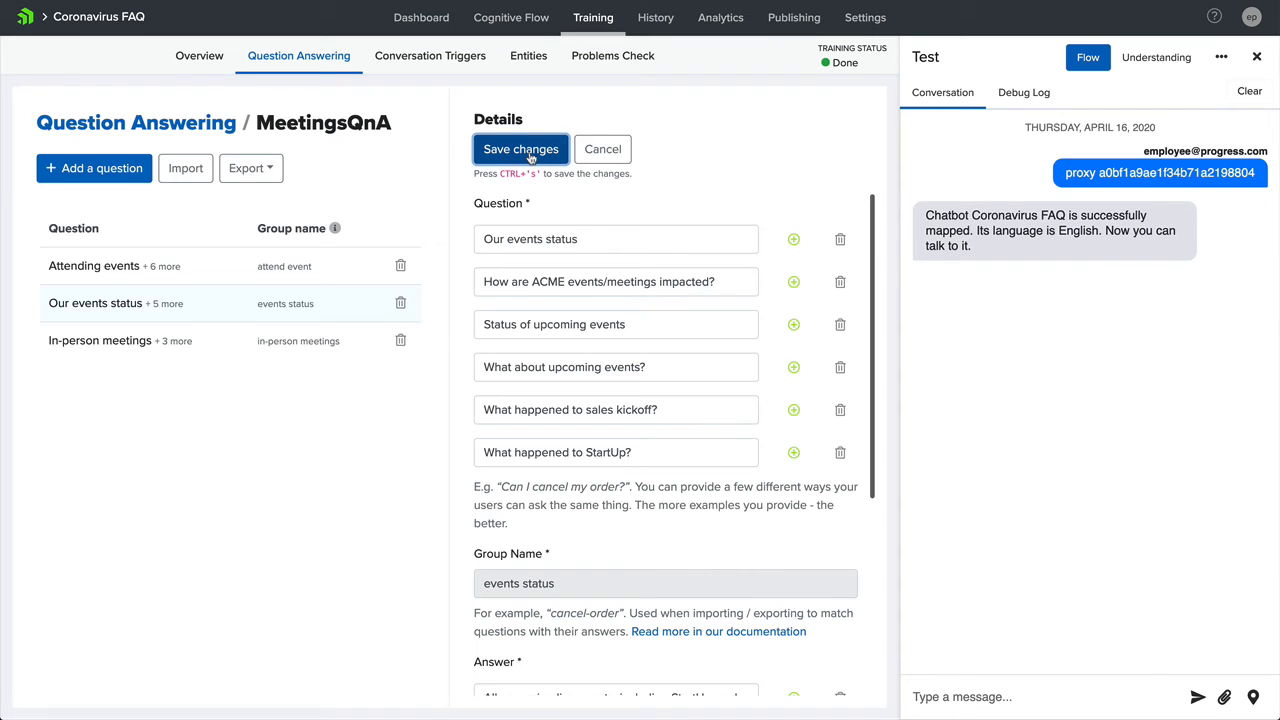
- Test the new question variant by asking the test chat "what happened to sales kickoff?"
{"action": "left_click", "coordinate": [956, 690]}
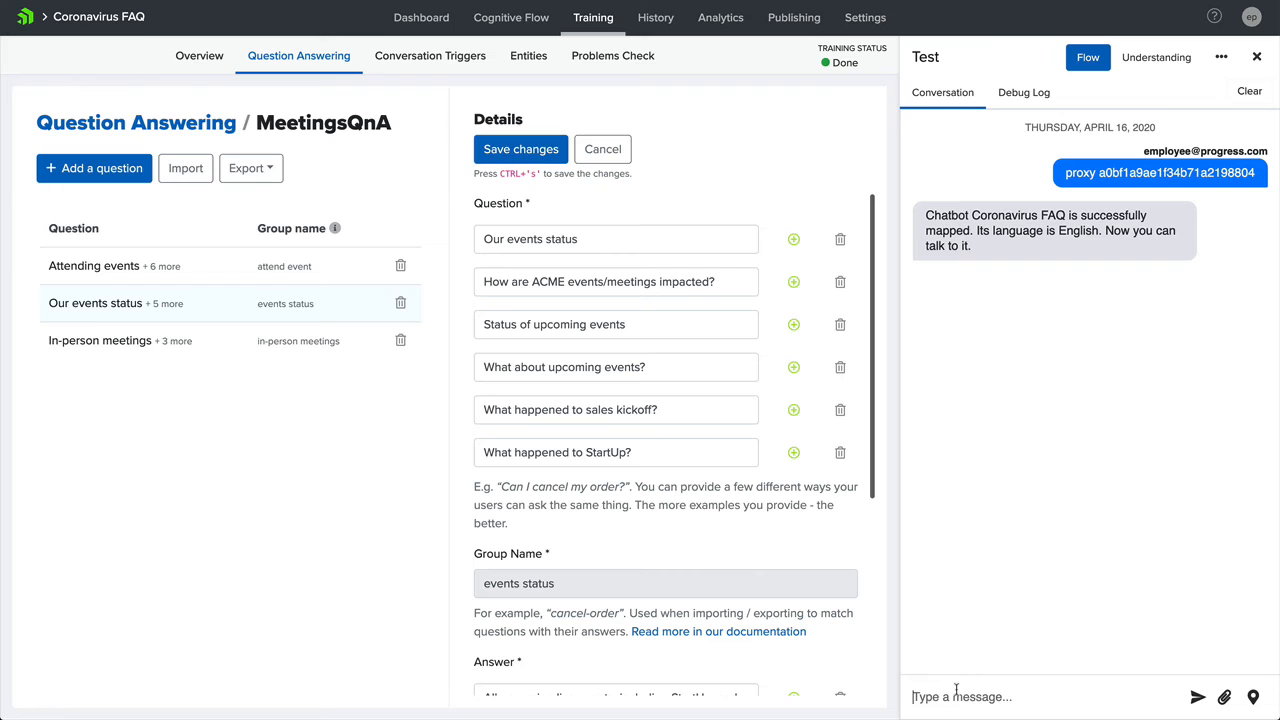
{"action": "type", "text": "what happened to sales kickoff?"}
{"action": "key", "text": "Return"}
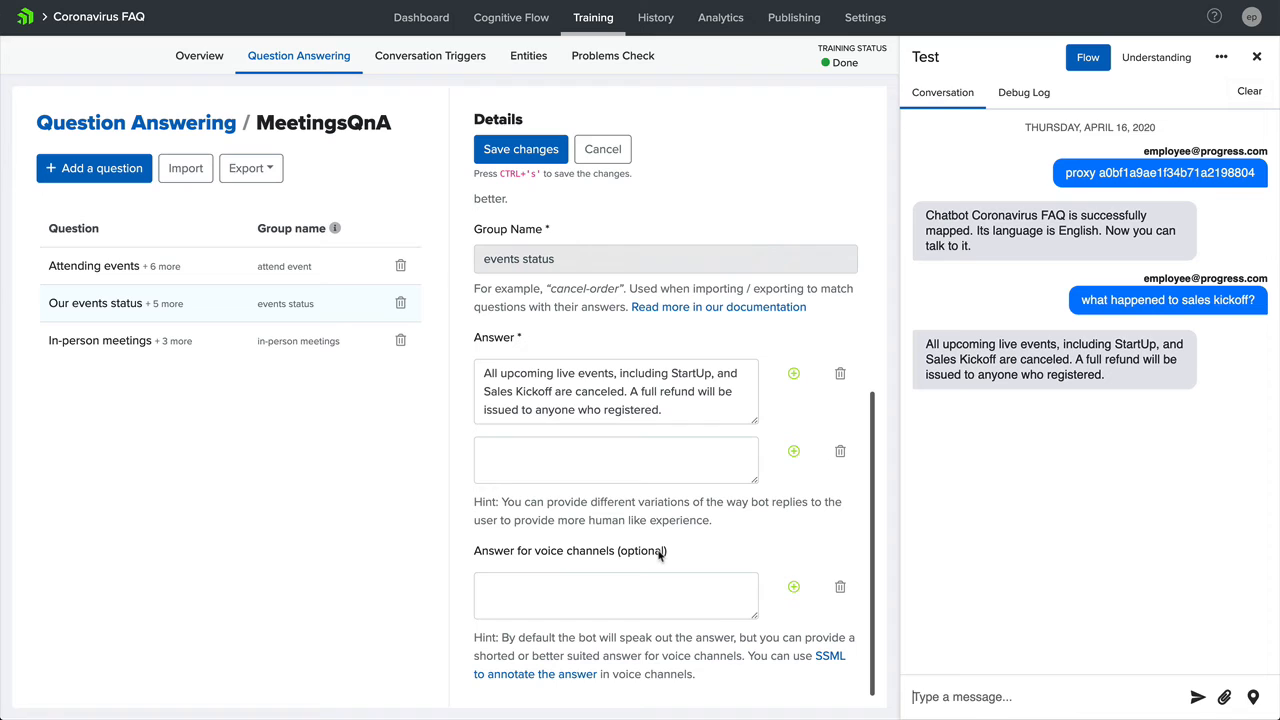
- Save the events status answer as "All upcoming live events are cancelled.</newline>If you have arranged travel plans, please contact the travel team to get that cancelled."
{"action": "left_click_drag", "start_coordinate": [682, 410], "coordinate": [617, 372]}
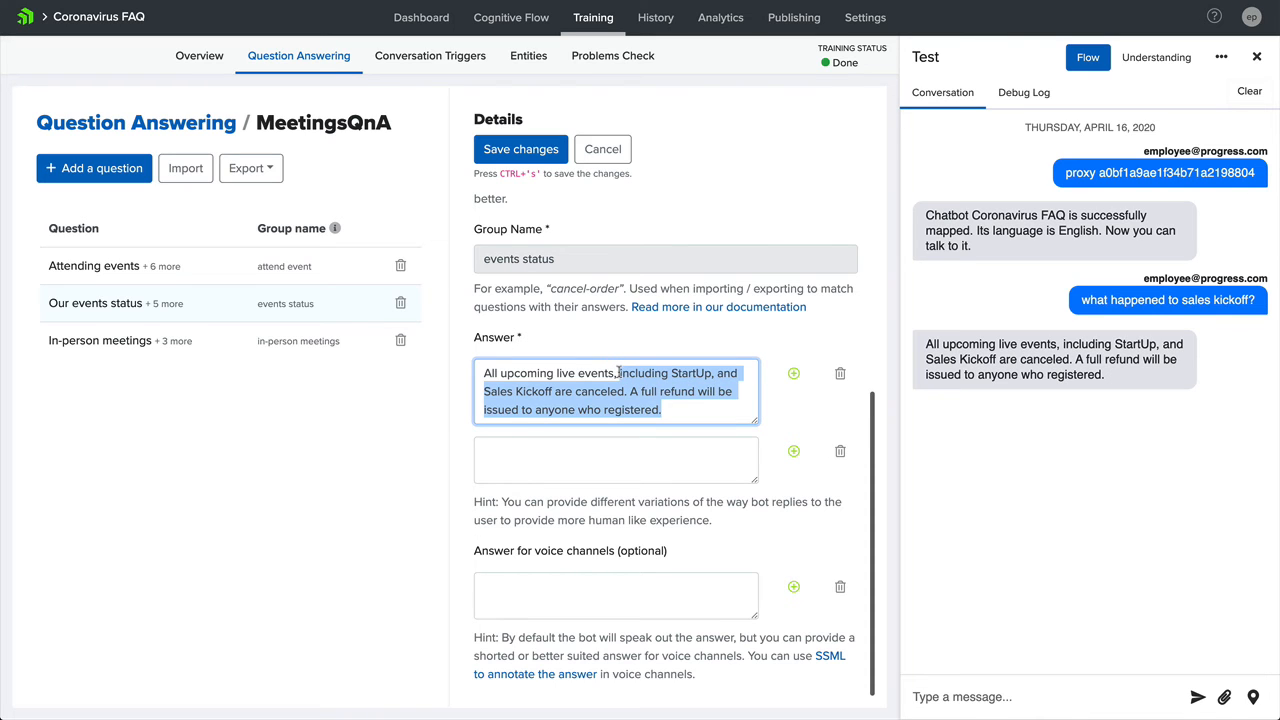
{"action": "key", "text": "BackSpace"}
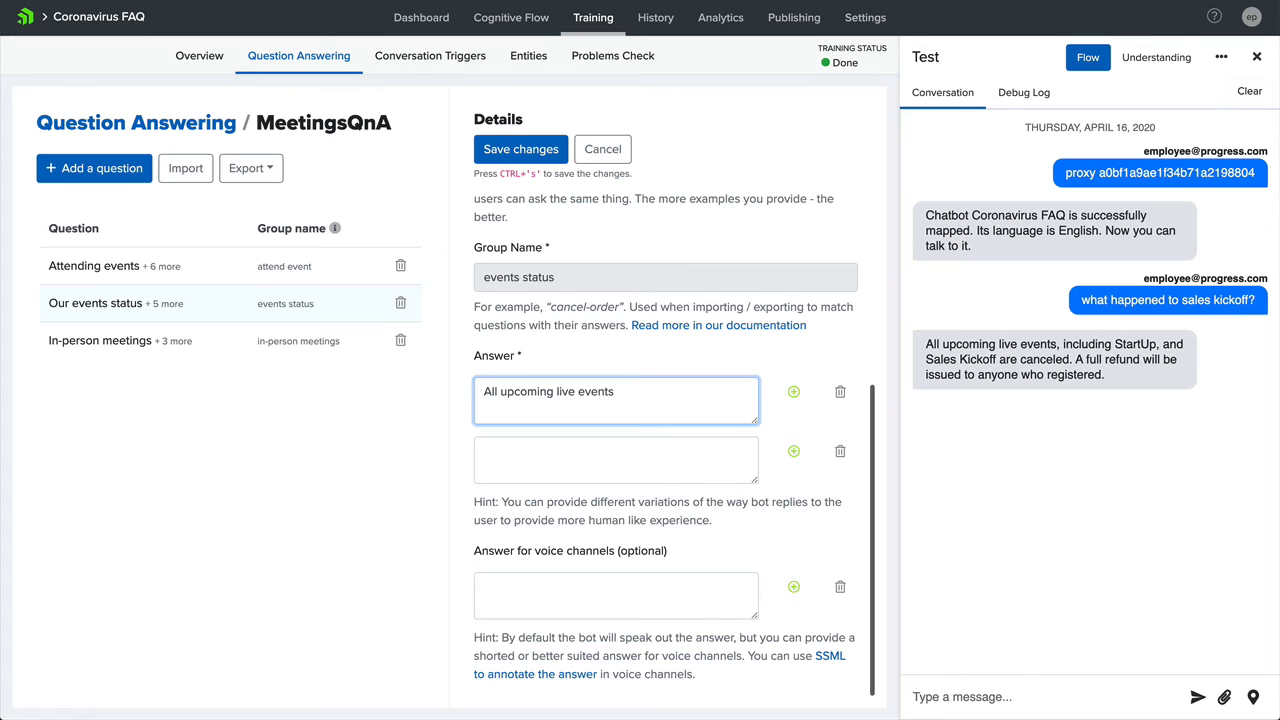
{"action": "type", "text": "are cancelled. </newline>"}
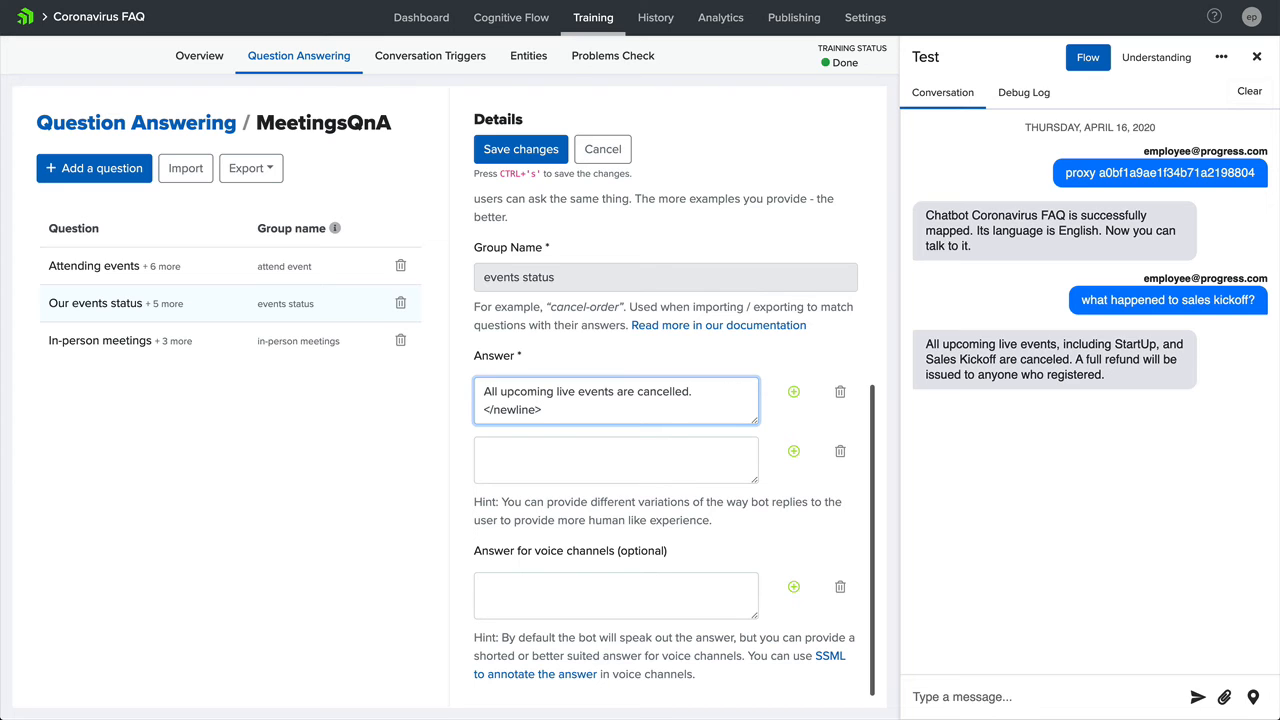
{"action": "type", "text": "If you have arranged travel plans, please contact the travel team to get that cancelled."}
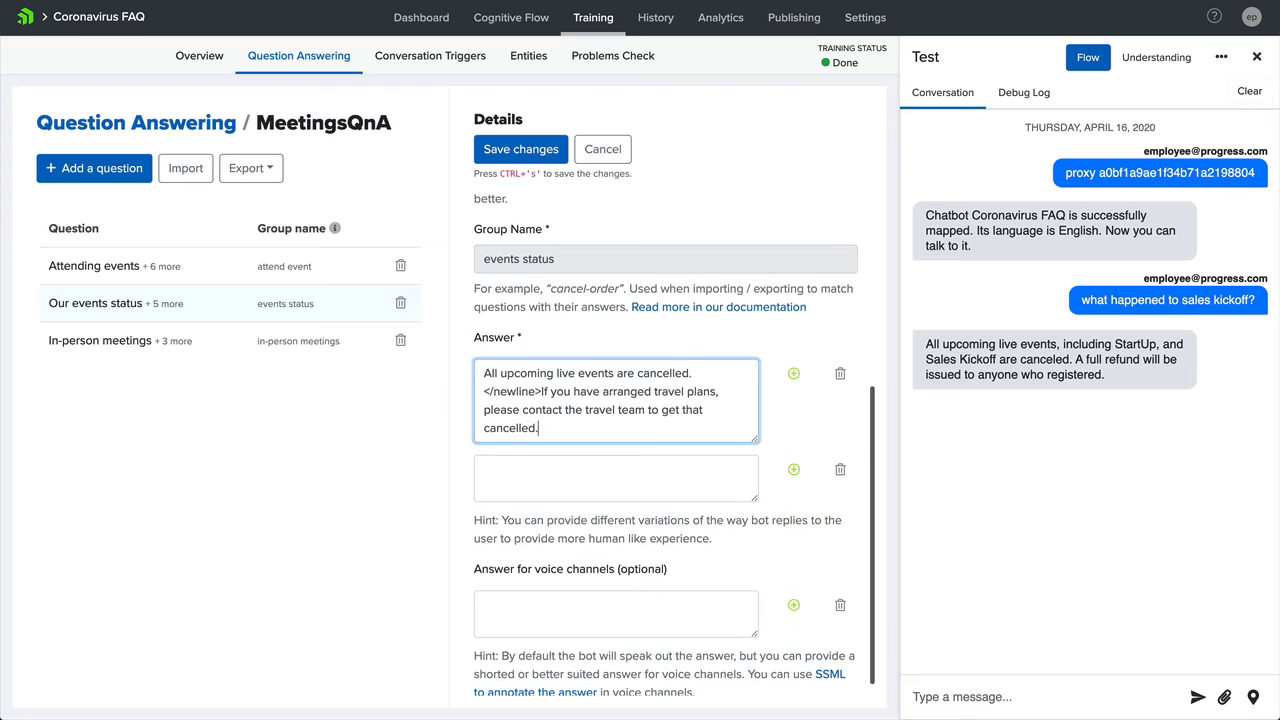
{"action": "left_click", "coordinate": [525, 152]}
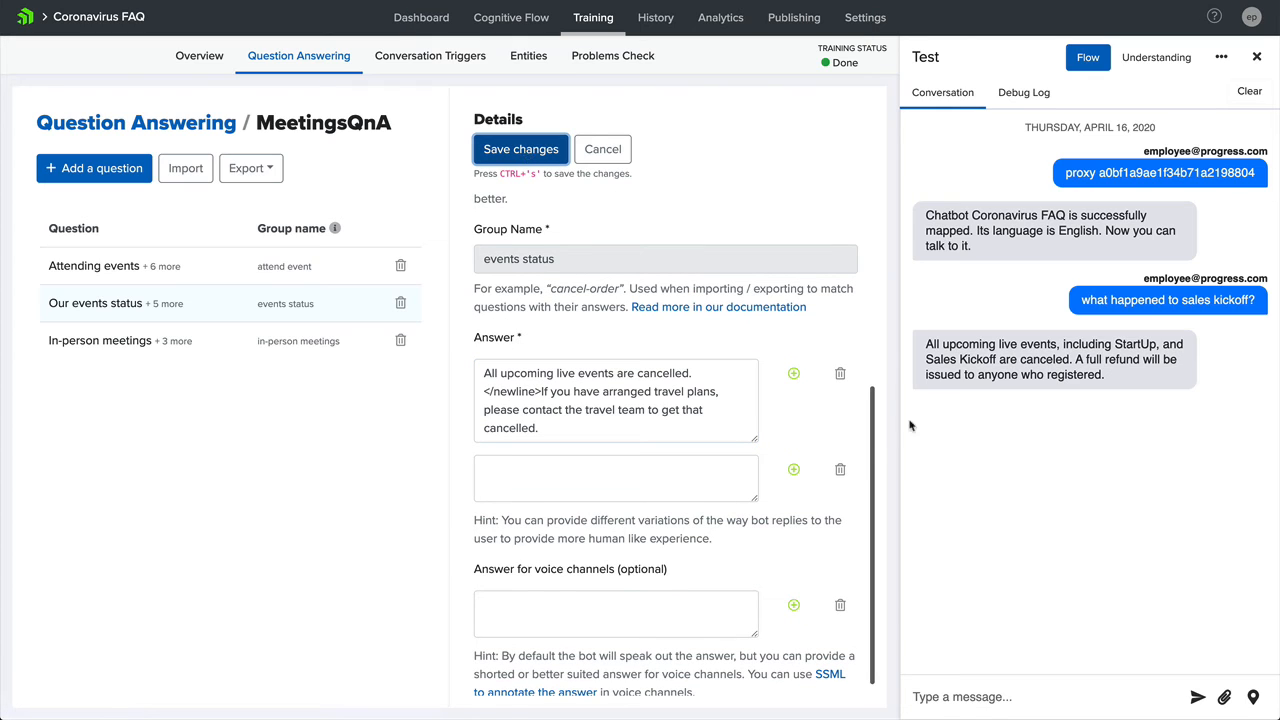
- Test the revised events answer by asking the test chat "status of Startup"
{"action": "left_click", "coordinate": [937, 697]}
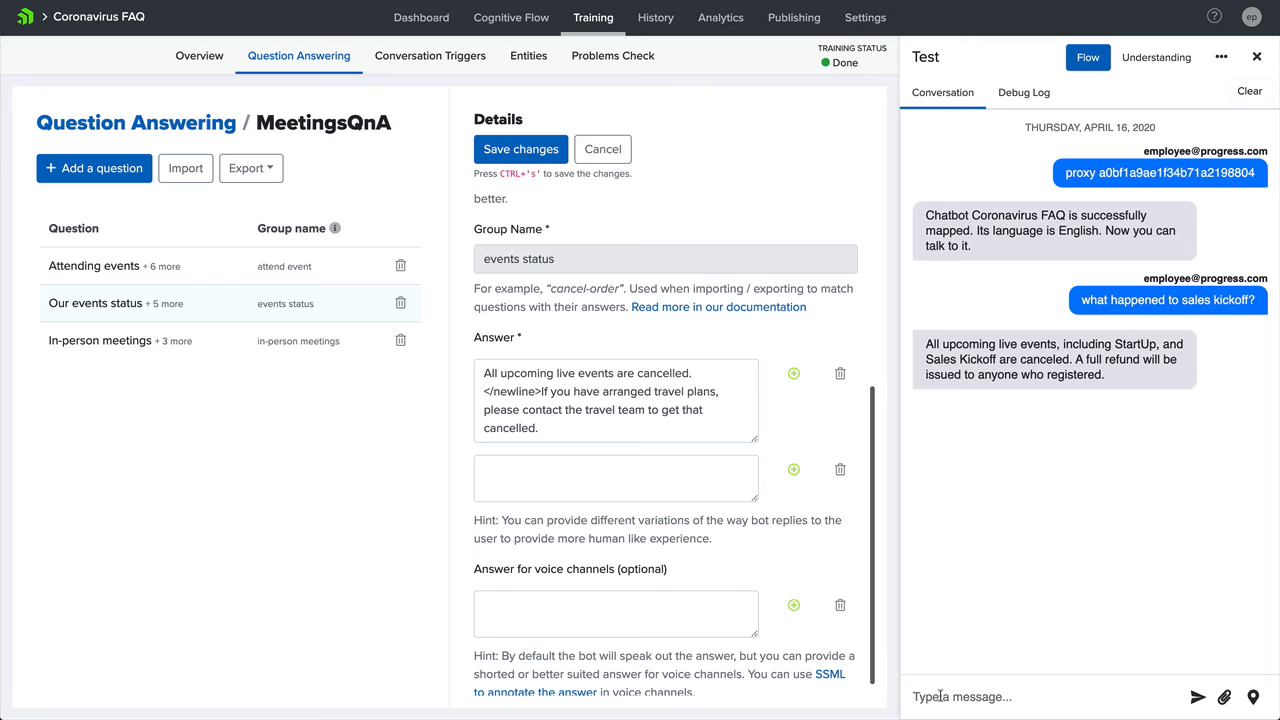
{"action": "type", "text": "status of Startup"}
{"action": "key", "text": "Return"}
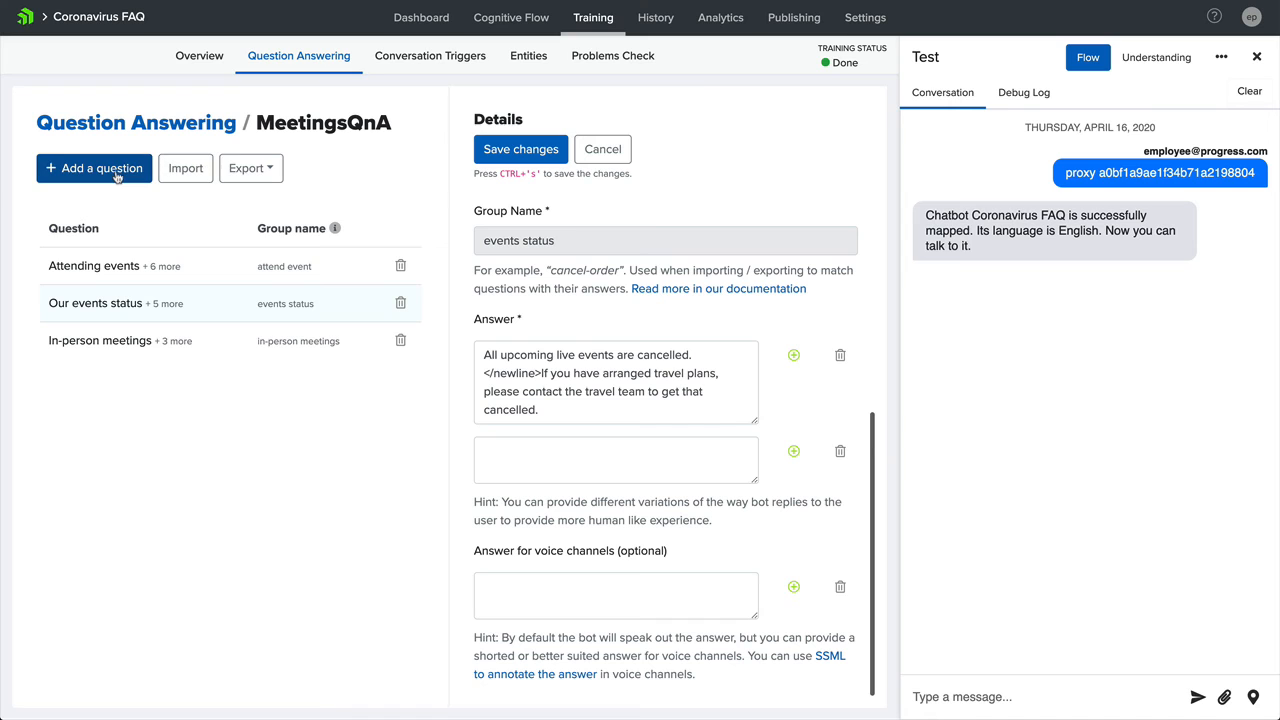
- Start a new question in MeetingsQnA with the phrasings "Video conferencing" and "What to use for video calls?"
{"action": "left_click", "coordinate": [118, 176]}
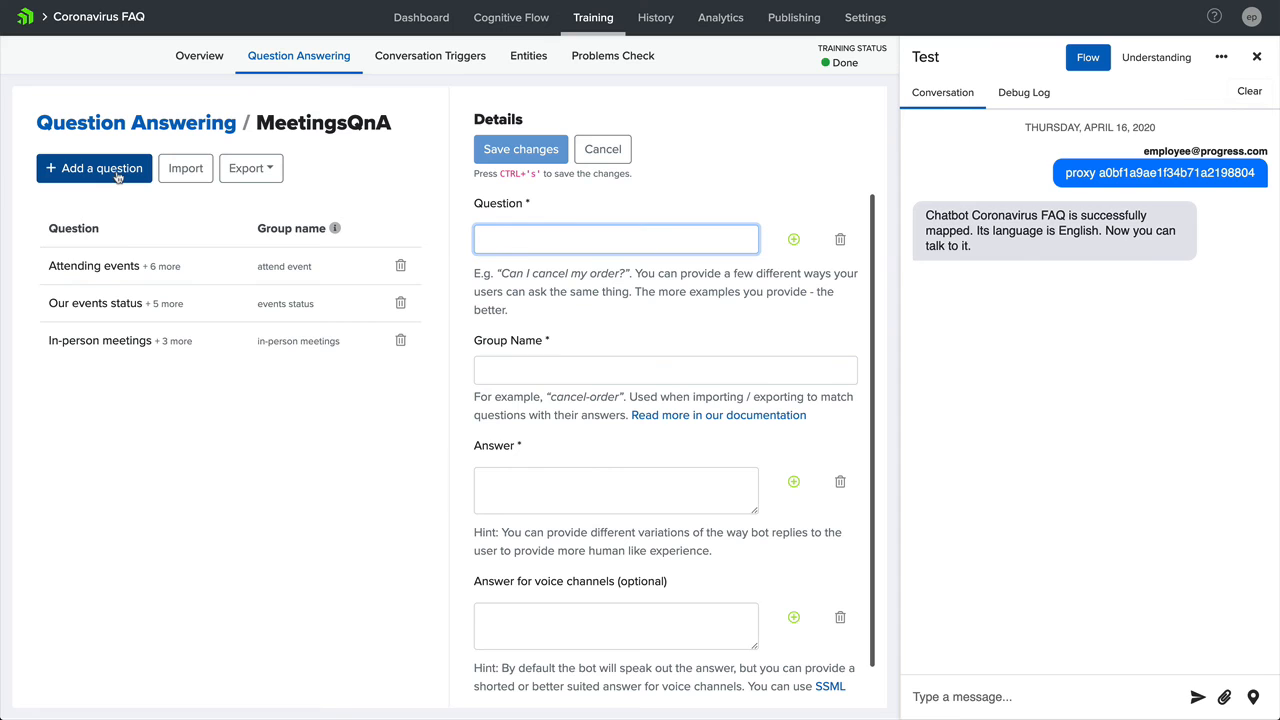
{"action": "type", "text": "Video conferencing"}
{"action": "key", "text": "Return"}
{"action": "type", "text": "What to use"}
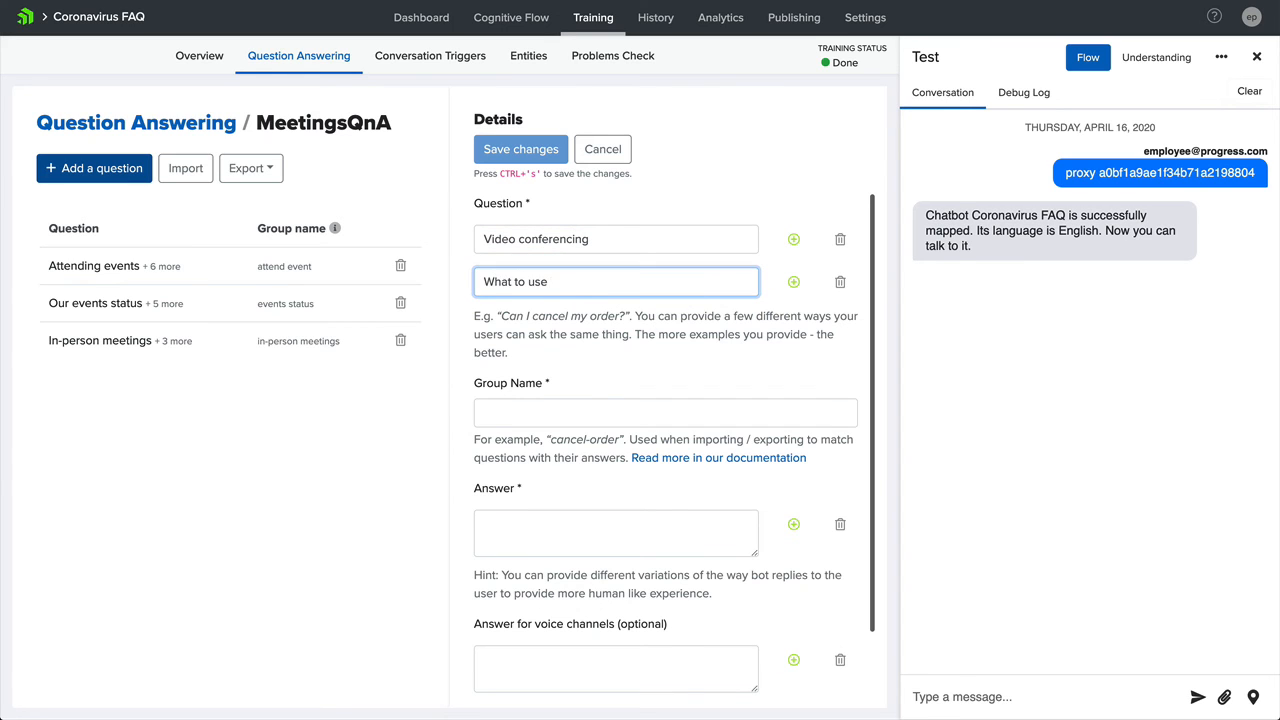
{"action": "type", "text": " for video calls?"}
{"action": "key", "text": "Return"}
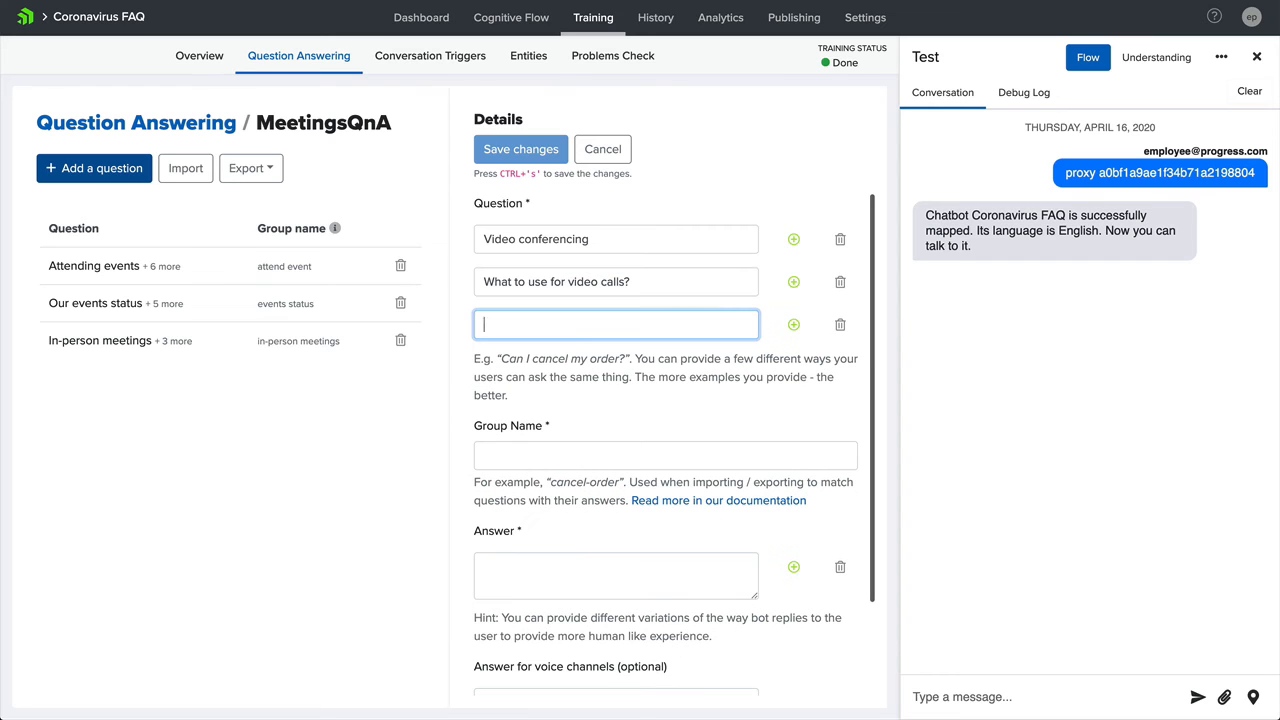
- Add the variants "How to make a conference call?", "Can I use Zoom?" and "Can I use Microsoft Teams?" to the new question
{"action": "type", "text": "How to make a conference call?"}
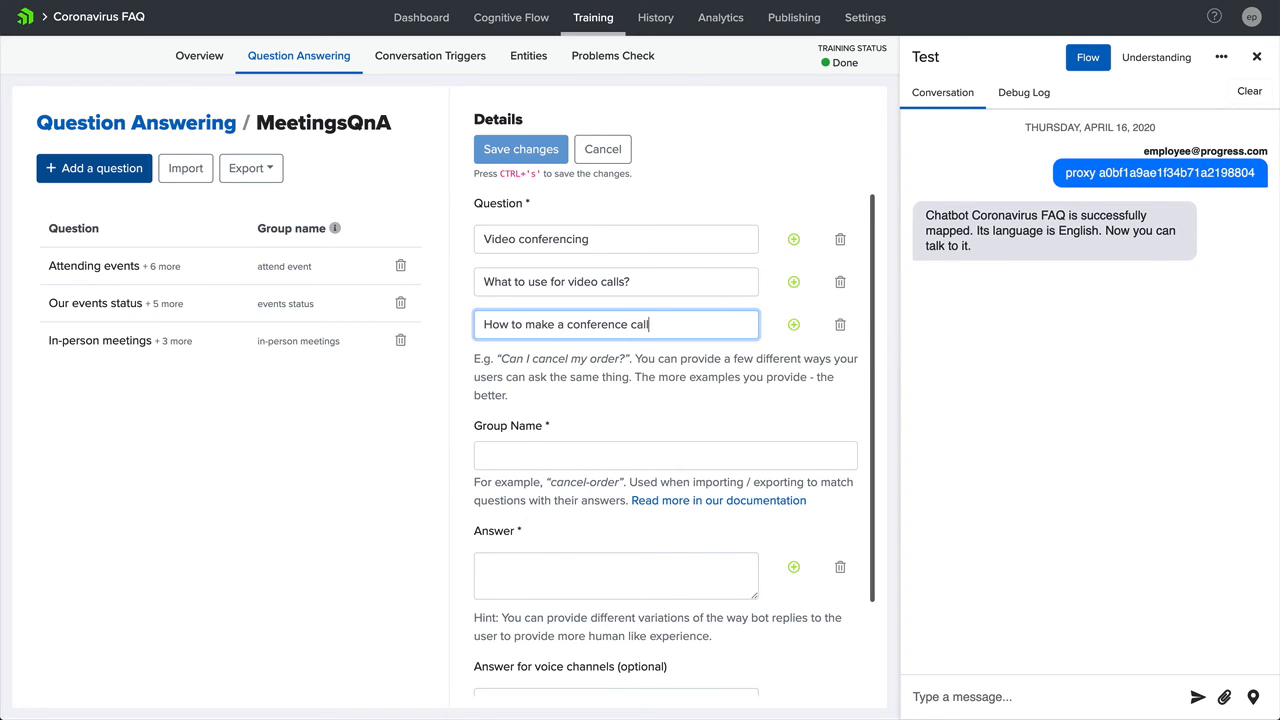
{"action": "key", "text": "Return"}
{"action": "type", "text": "Can I use Zoom?"}
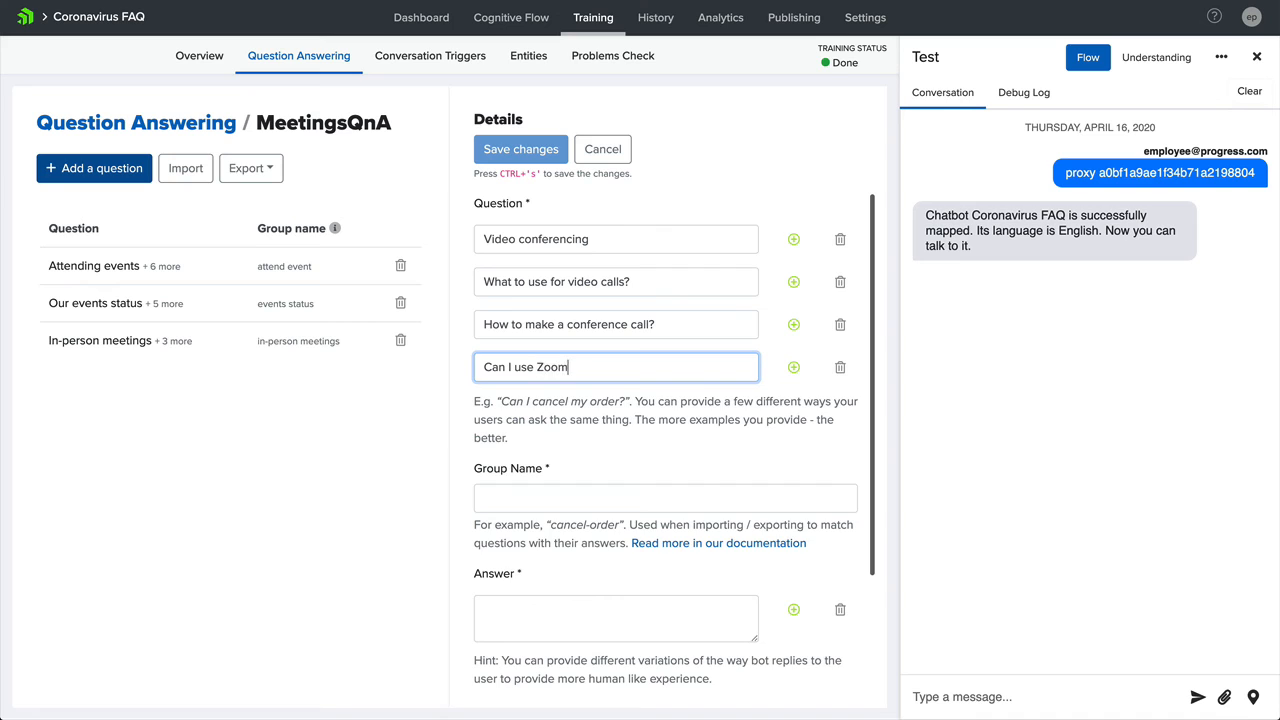
{"action": "key", "text": "Return"}
{"action": "type", "text": "Can I use Microsoft Teams?"}
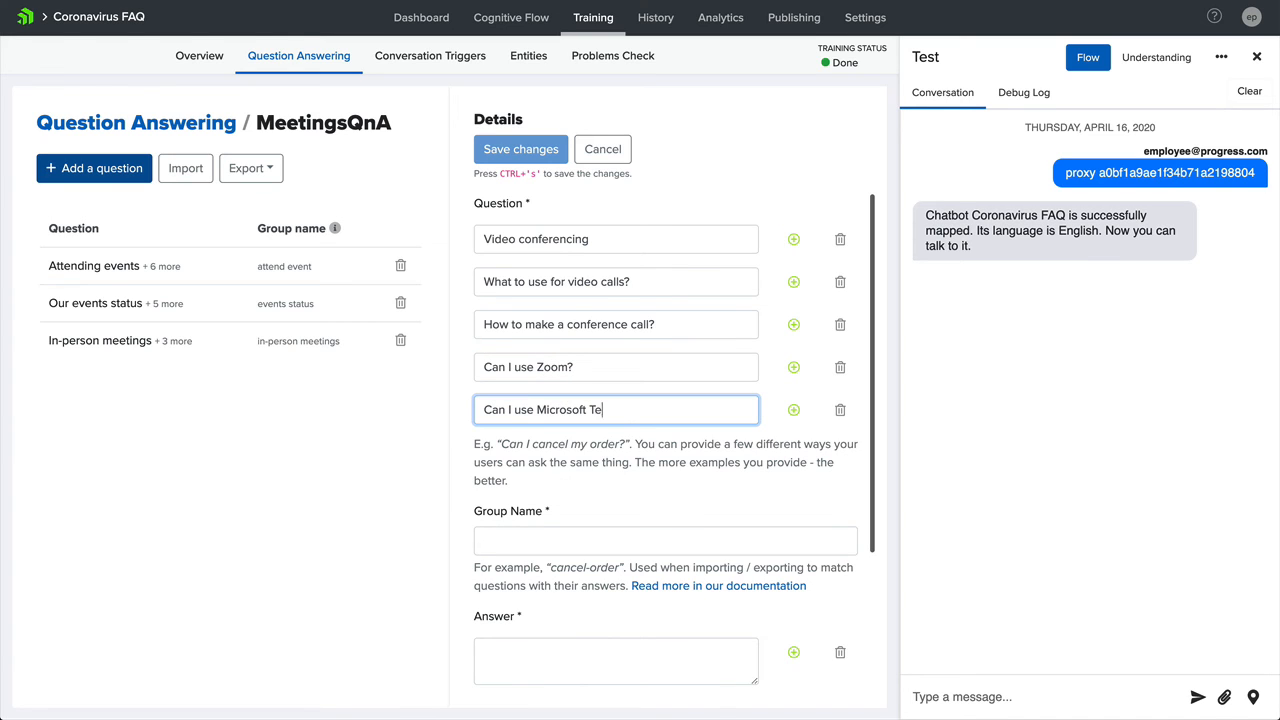
{"action": "left_click", "coordinate": [549, 545]}
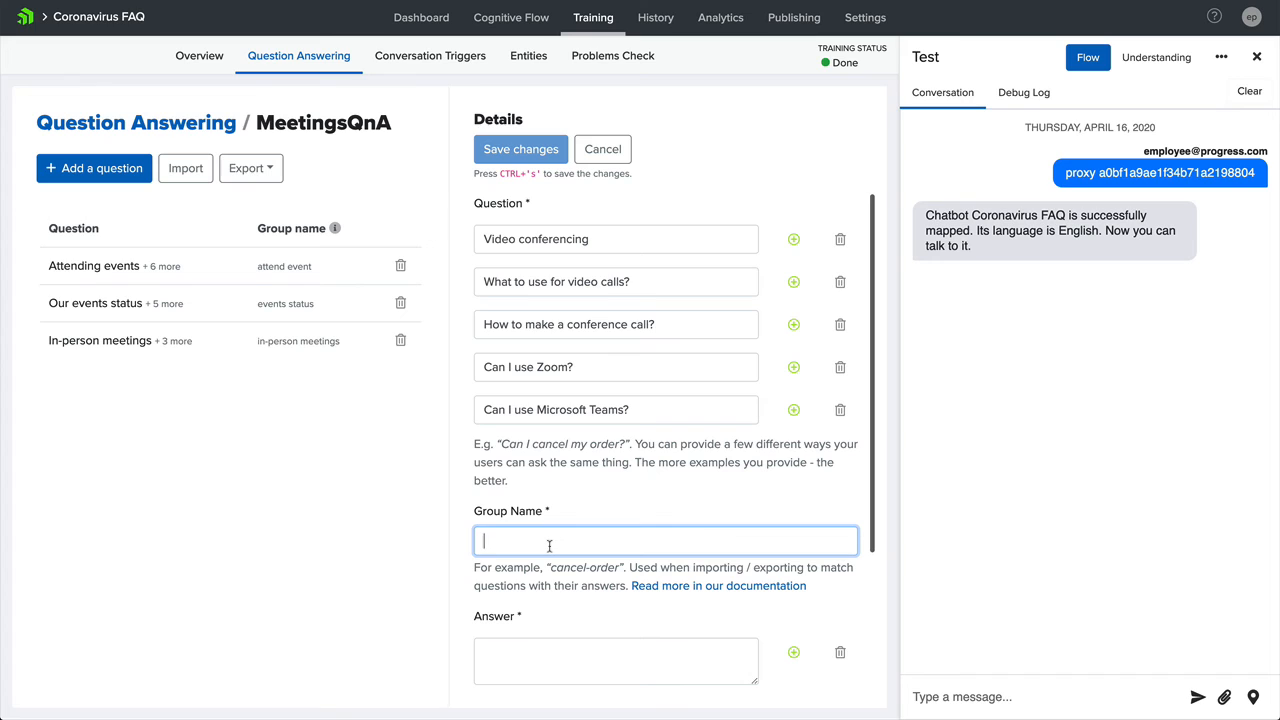
{"action": "type", "text": "calls"}
{"action": "left_click", "coordinate": [554, 657]}
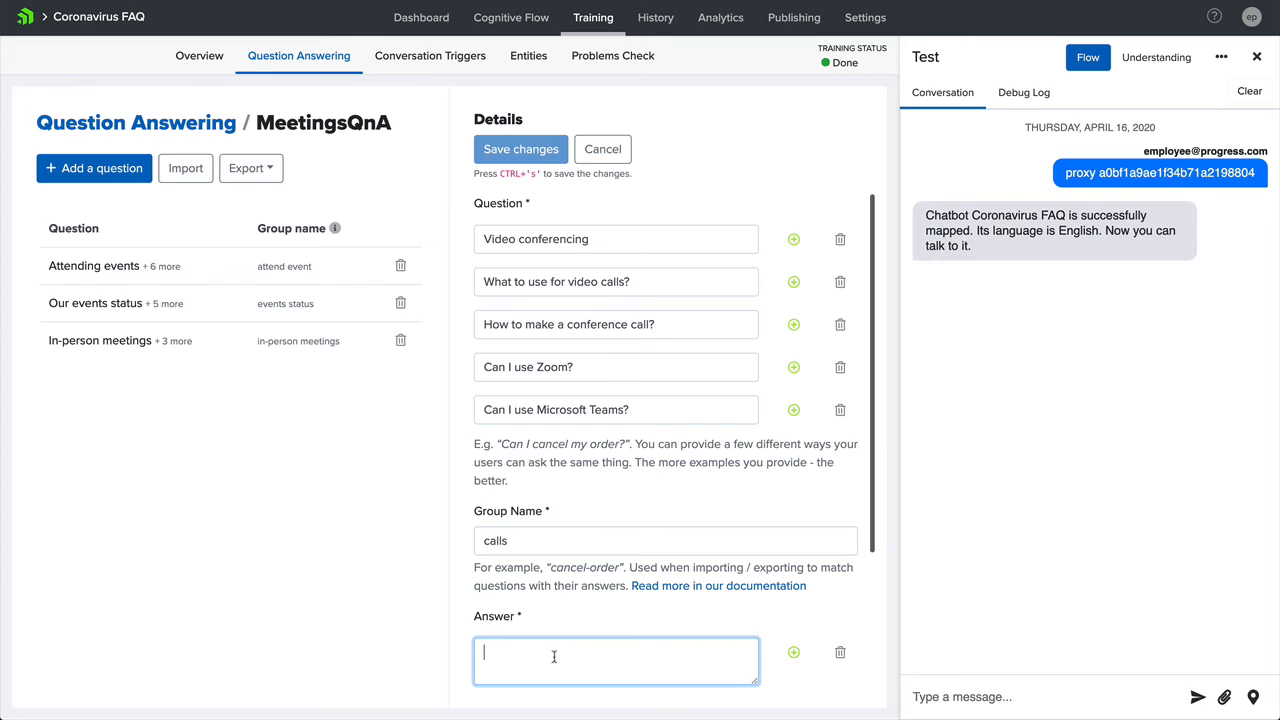
{"action": "type", "text": "For all internal voice/video calls you should use Microsoft Teams.</newline>For an external call, you should use Zoom or Microsoft Teams.</newline>You can find the setup instructions at www.mycompany.com/IT/conference-calls"}
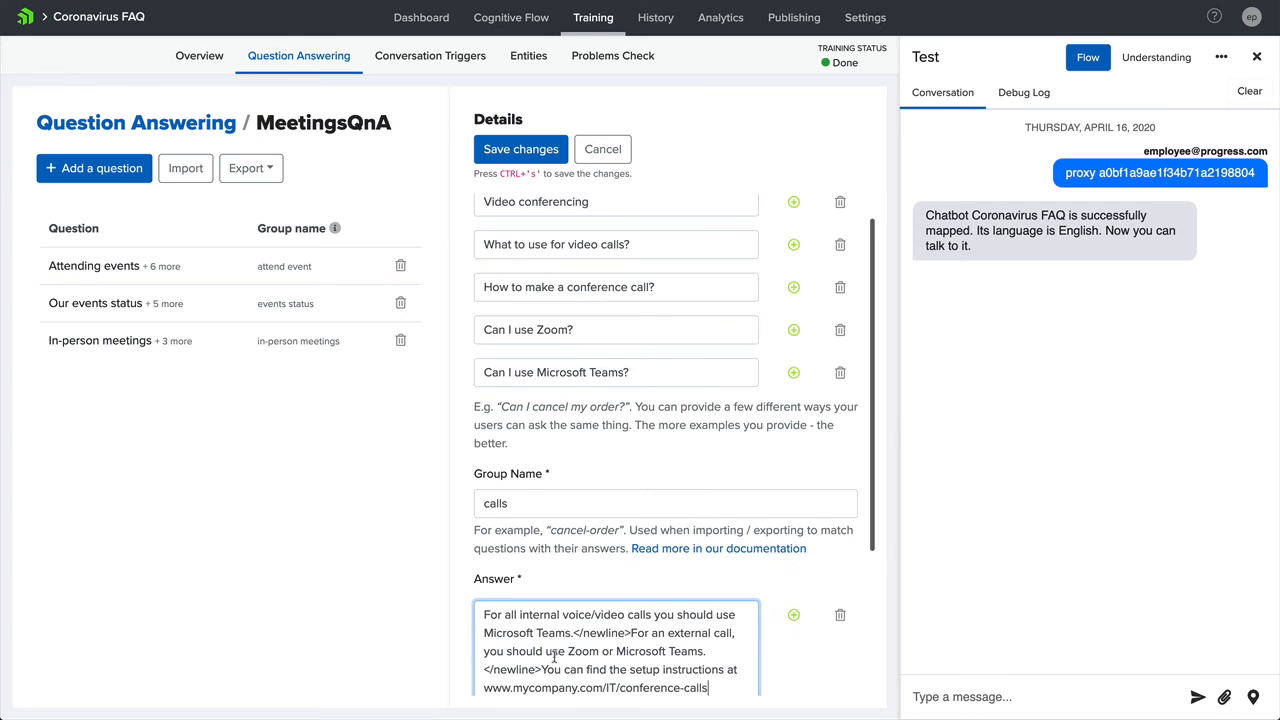
{"action": "scroll", "coordinate": [554, 657], "scroll_direction": "down", "scroll_amount": 4}
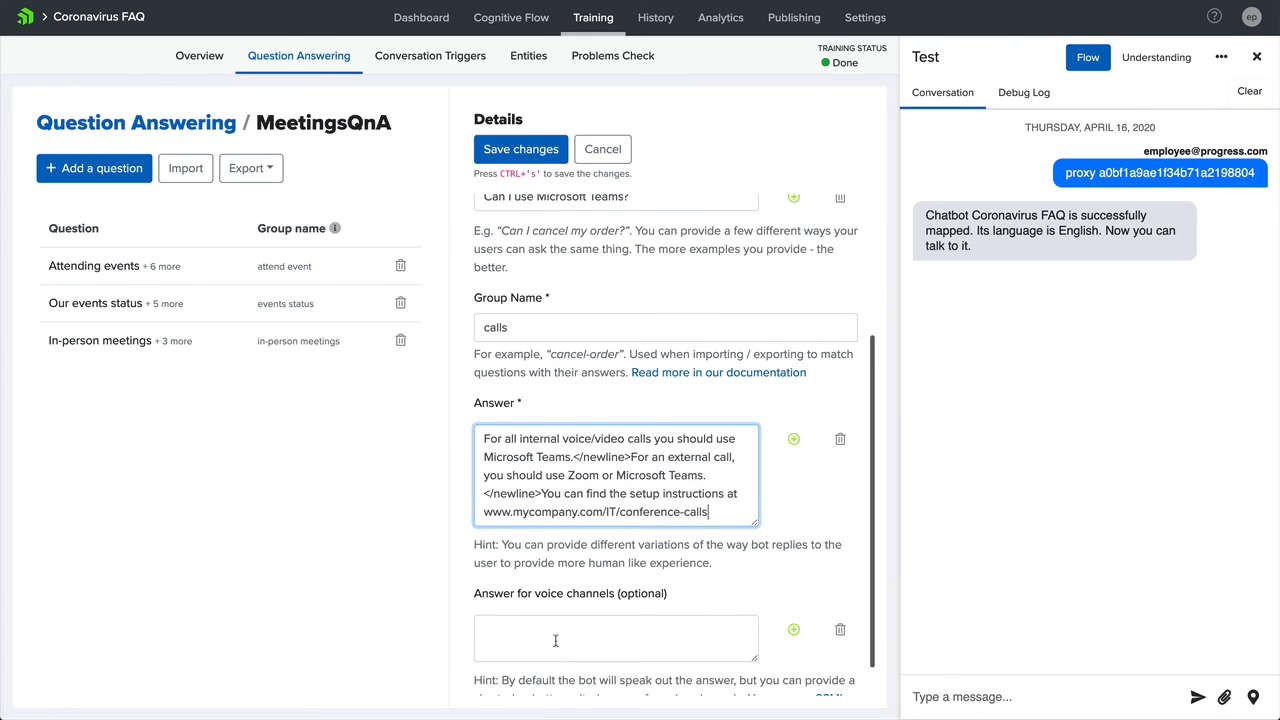
{"action": "left_click", "coordinate": [535, 148]}
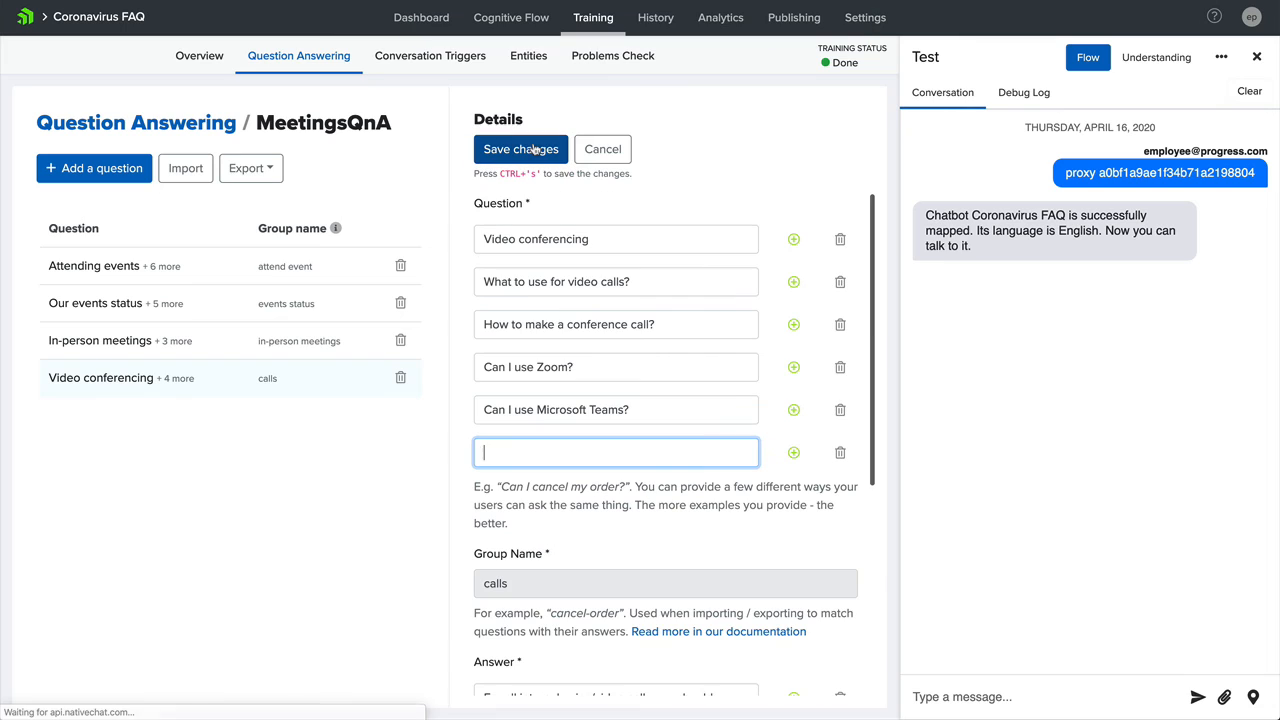
- Test the new video conferencing question by asking the test chat "Can I use zoom"
{"action": "left_click", "coordinate": [930, 697]}
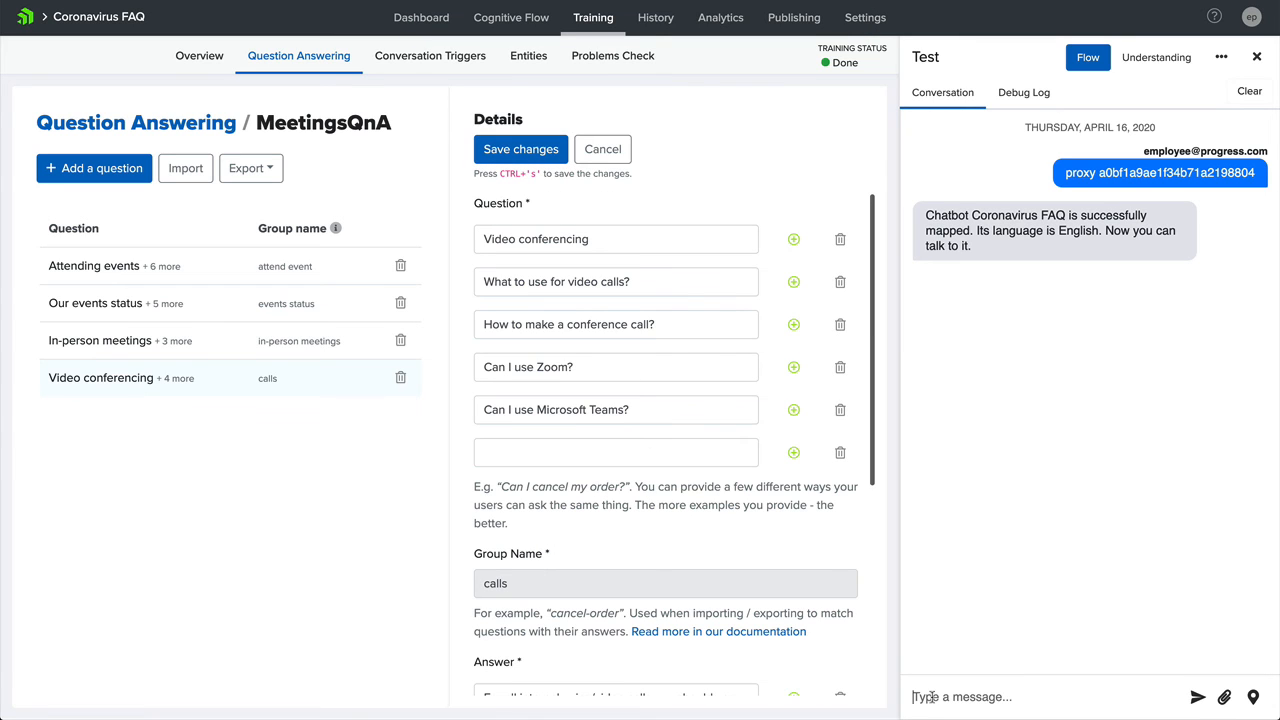
{"action": "type", "text": "Can I use zoom"}
{"action": "key", "text": "Return"}
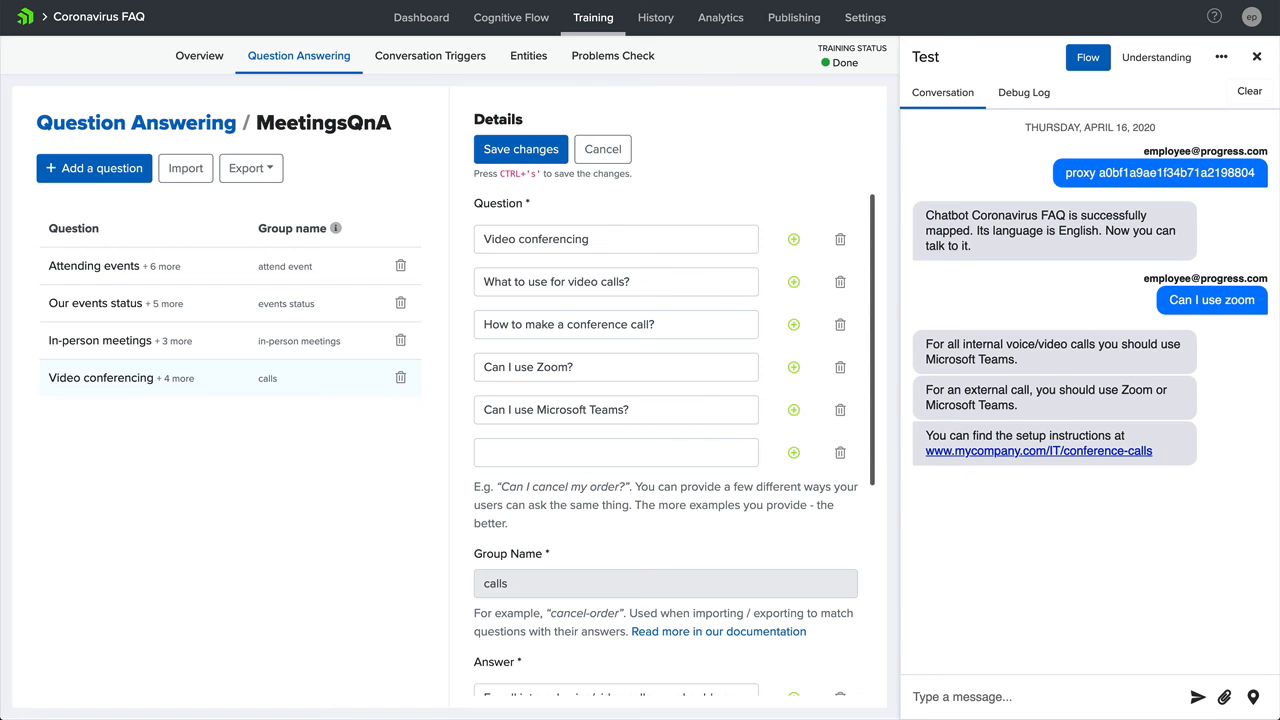
- Test an untrained phrasing by asking the test chat "What to use for a conference call"
{"action": "type", "text": "What to use for a conference call"}
{"action": "key", "text": "Return"}
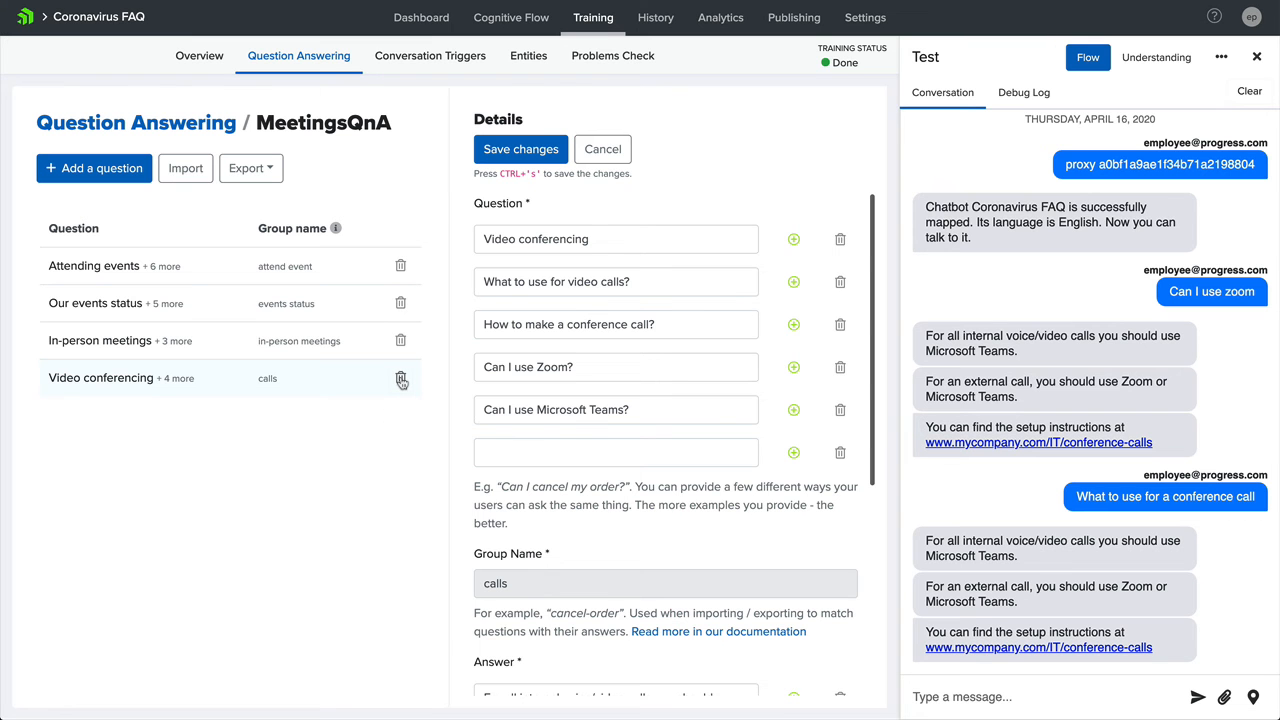
- Delete the Video conferencing question with group name "calls" from MeetingsQnA
{"action": "left_click", "coordinate": [400, 379]}
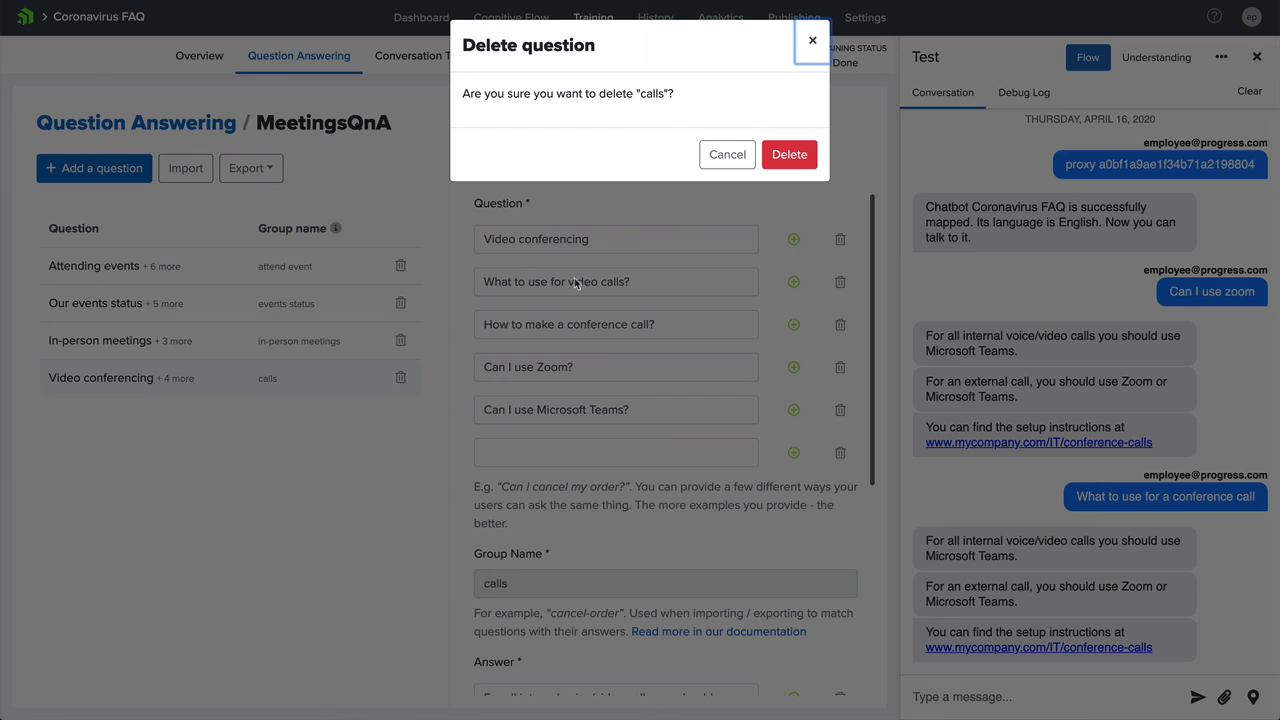
{"action": "left_click", "coordinate": [789, 156]}
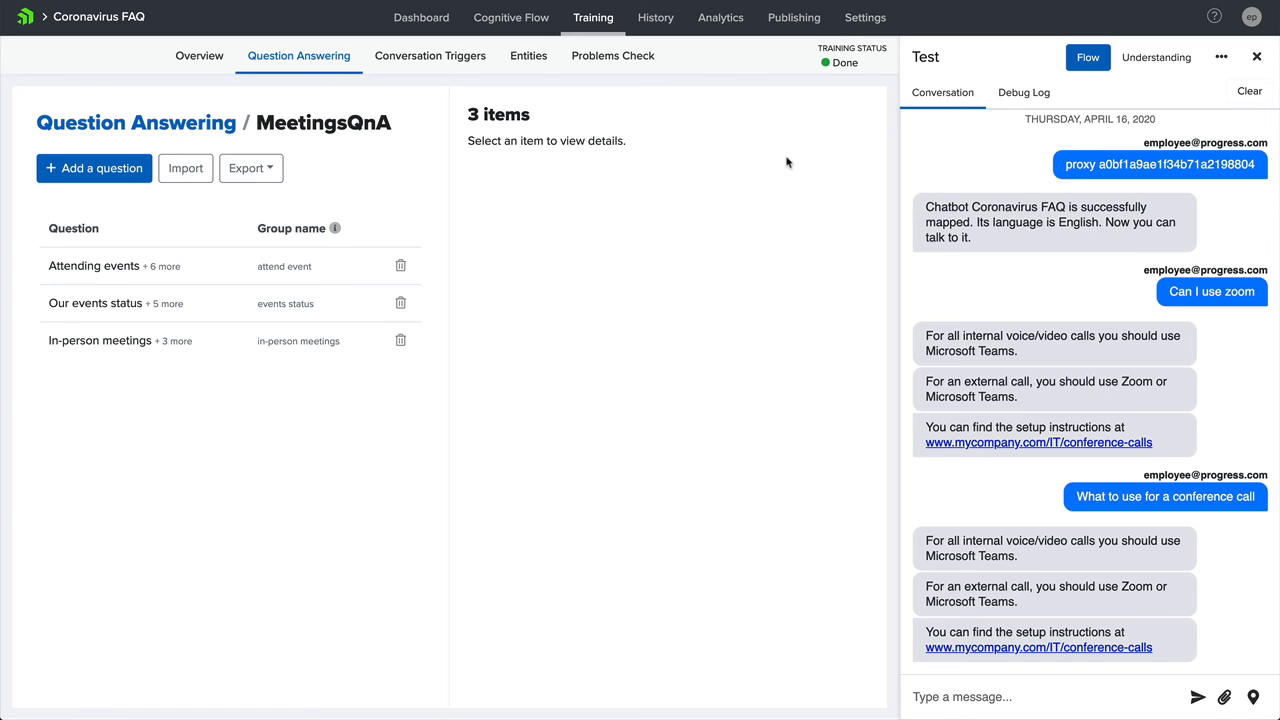
- Copy the earlier "What to use for a conference call" message and ask the test chat the same question again
{"action": "left_click", "coordinate": [1090, 497]}
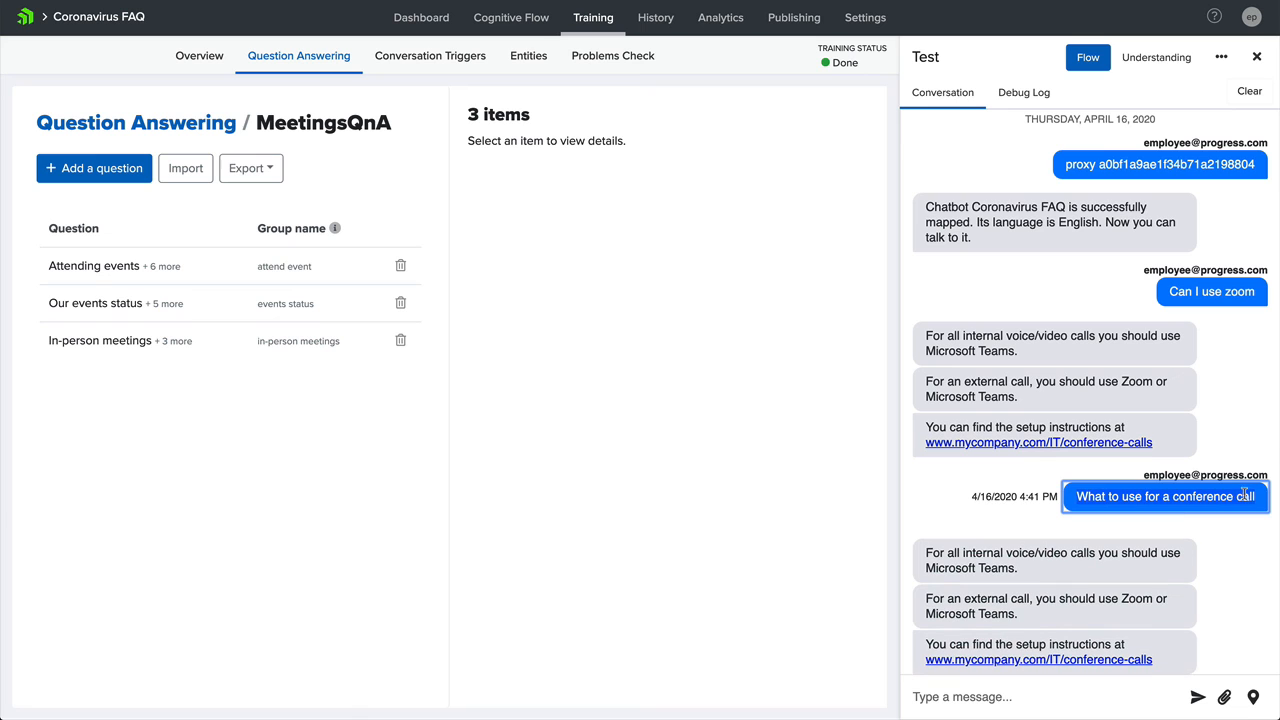
{"action": "left_click", "coordinate": [1071, 697]}
{"action": "type", "text": "What to use for a conference call"}
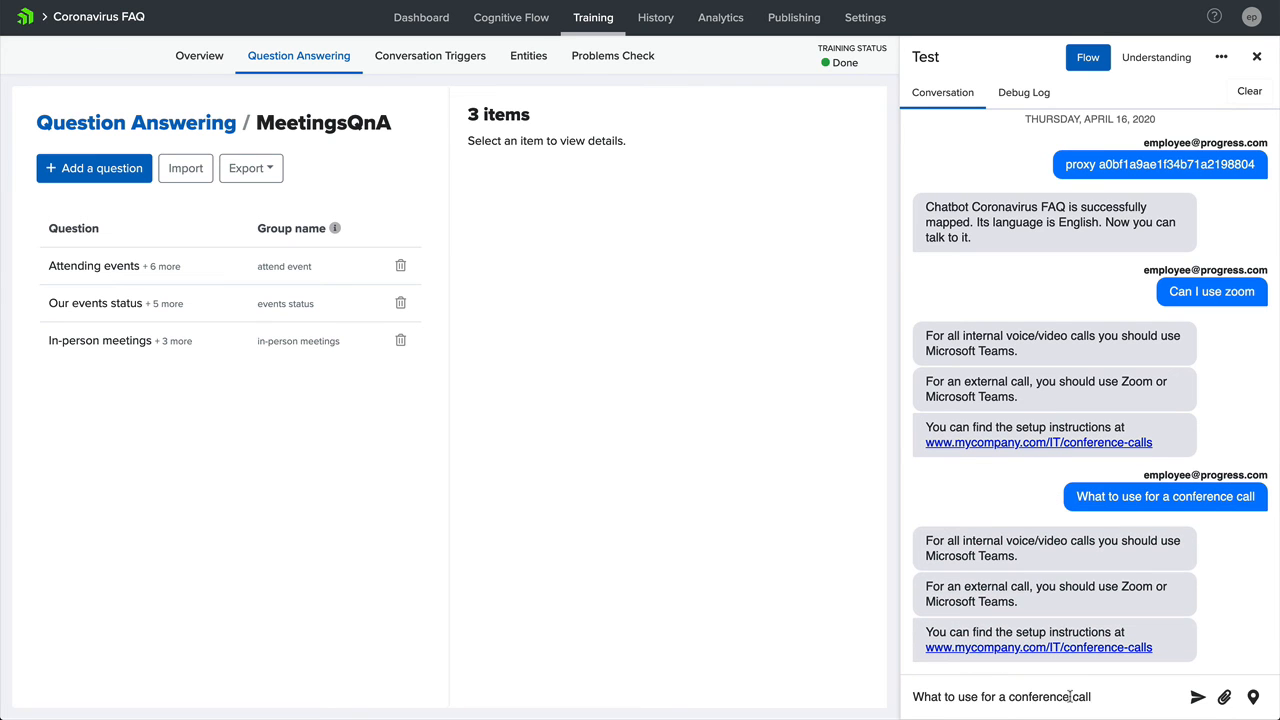
{"action": "key", "text": "Return"}
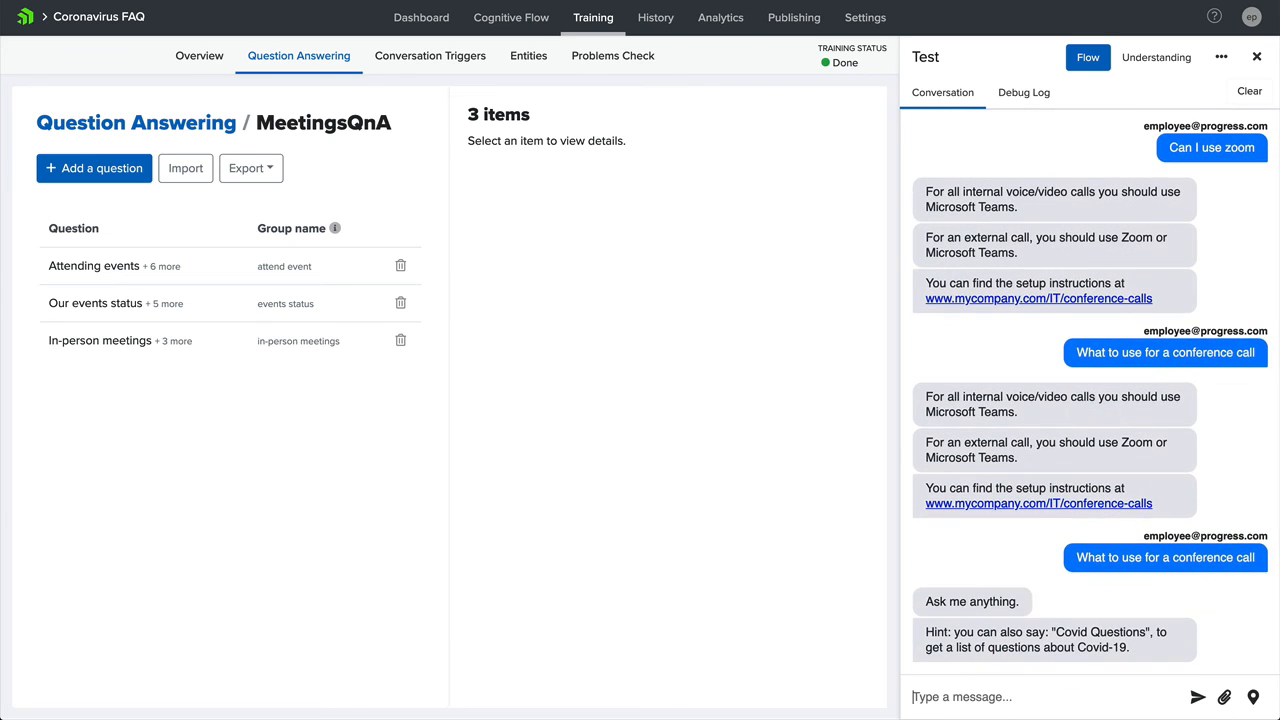